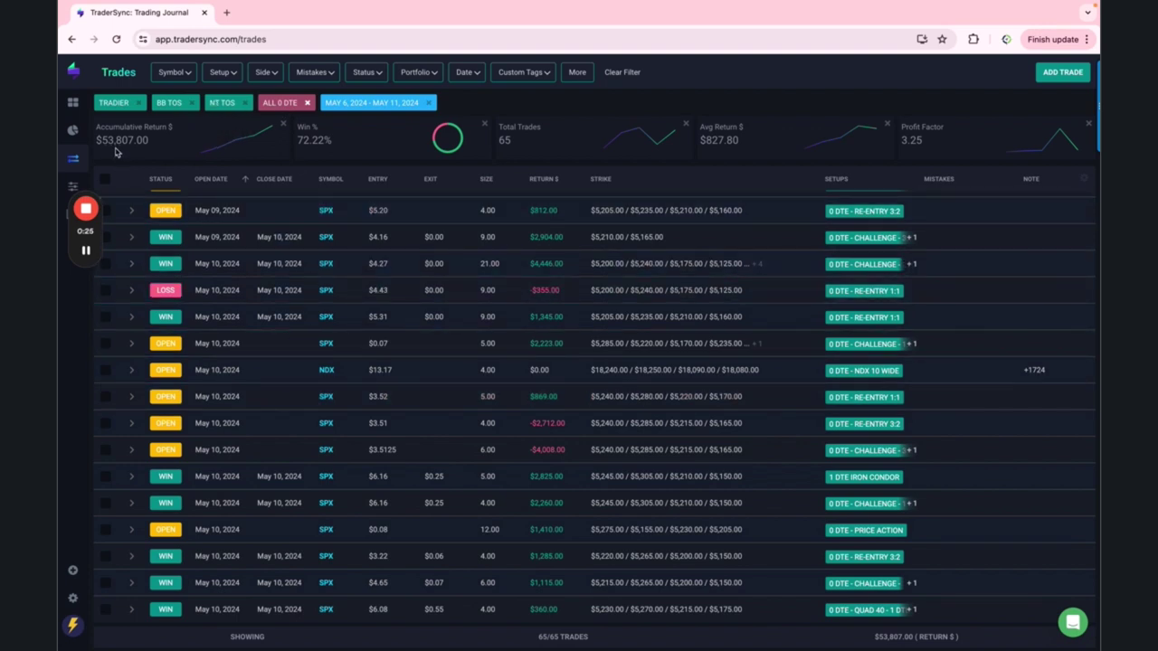
Add the 0 DTE - AM 2:1 - THURSDAY and three AM RATIO setups to the setup filter.
left_click(233, 74)
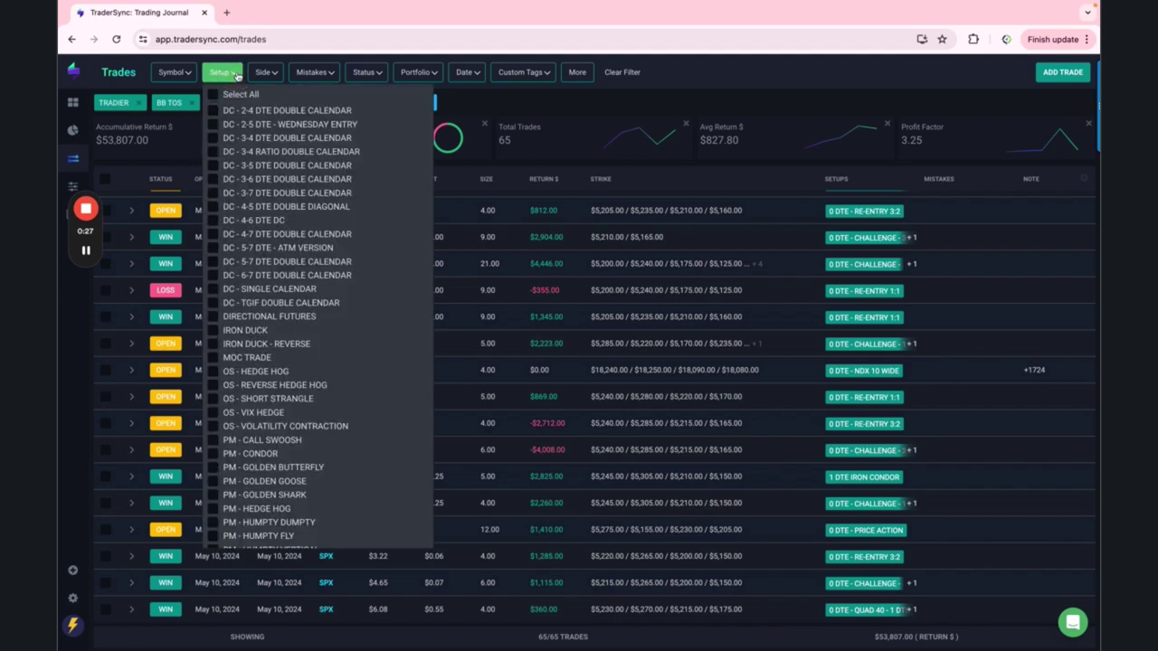
scroll(243, 200, "up", 10)
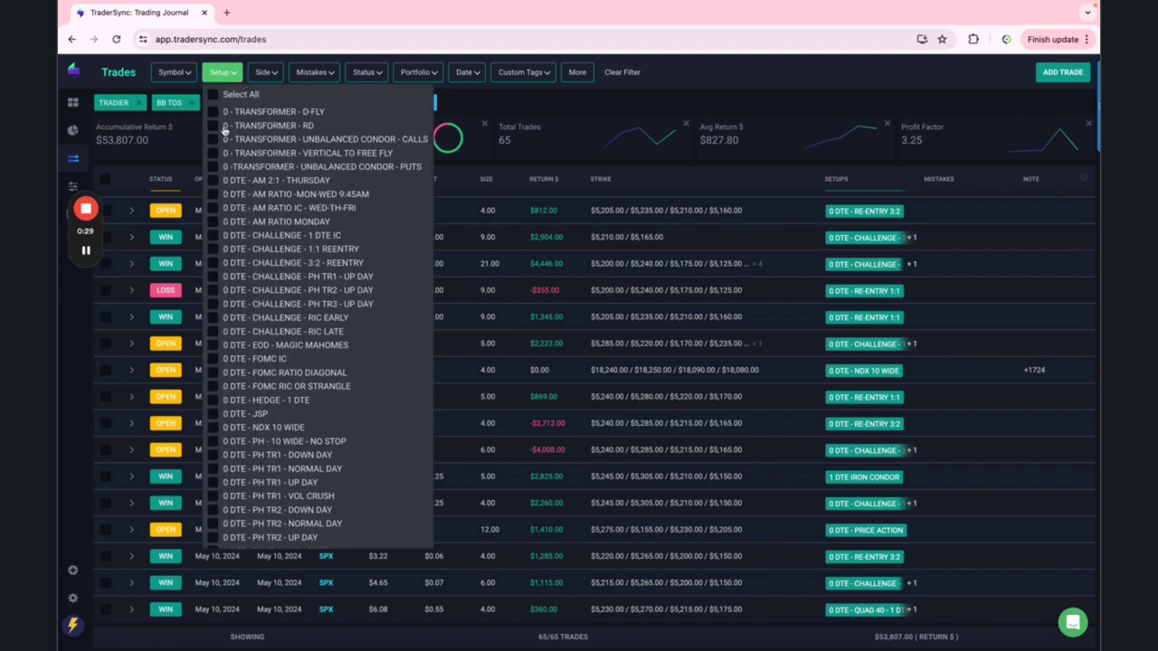
left_click(214, 180)
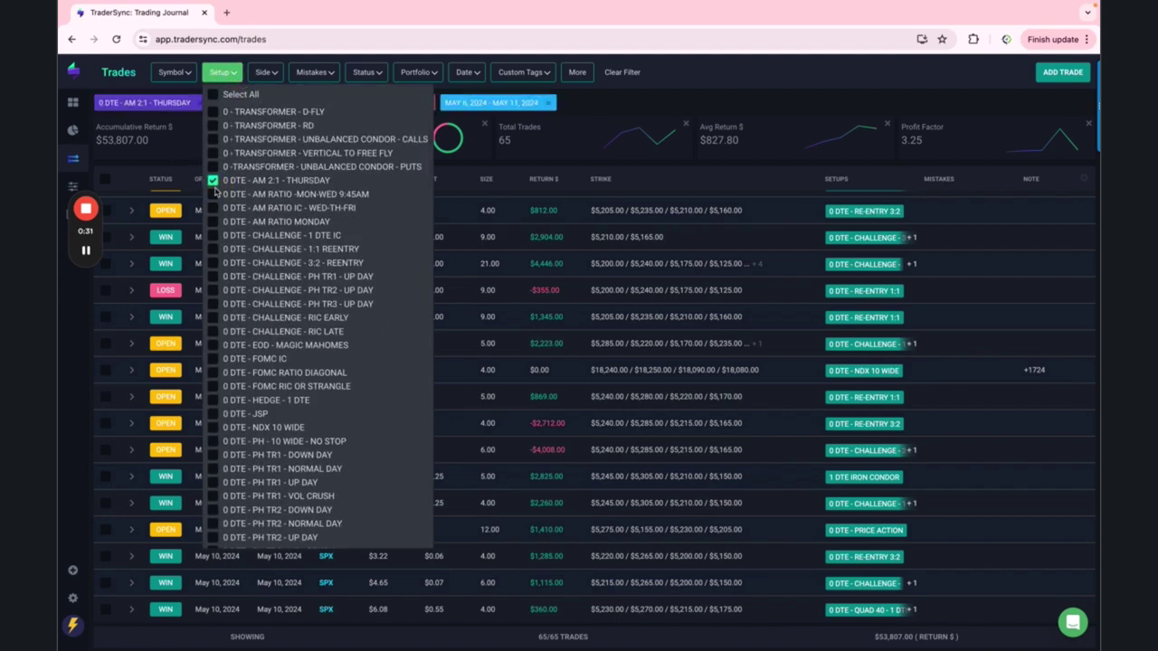
left_click(213, 193)
left_click(214, 207)
left_click(213, 222)
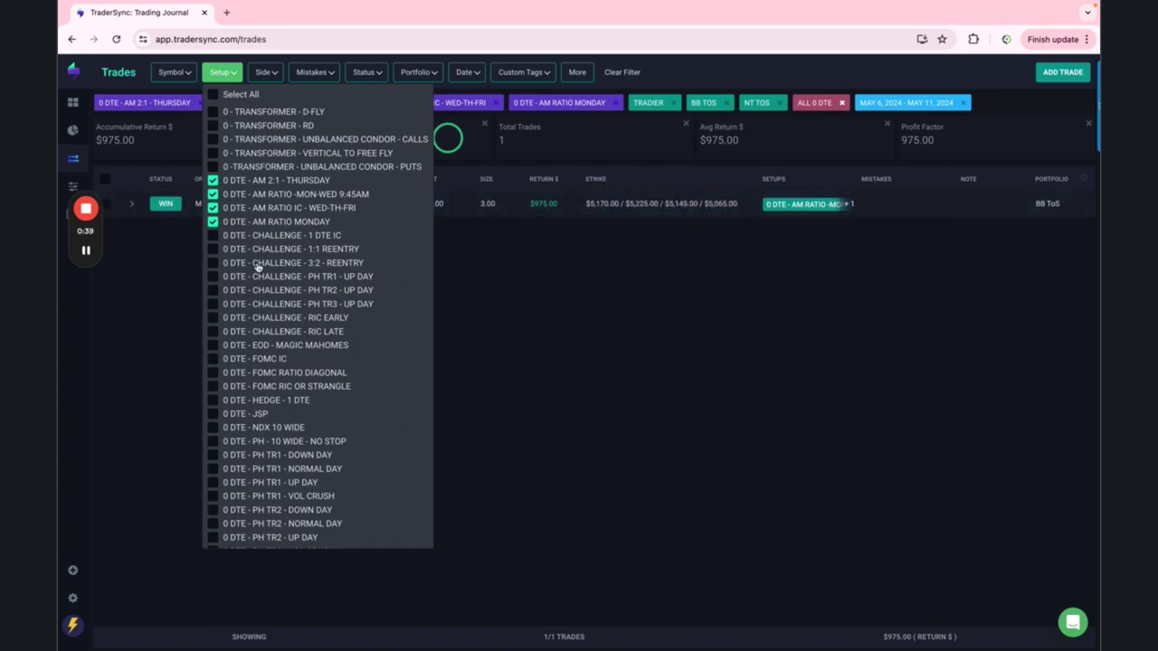
Remove the four AM setups and filter only to CHALLENGE - 1 DTE IC.
left_click(213, 180)
left_click(213, 194)
left_click(213, 207)
left_click(213, 222)
left_click(213, 235)
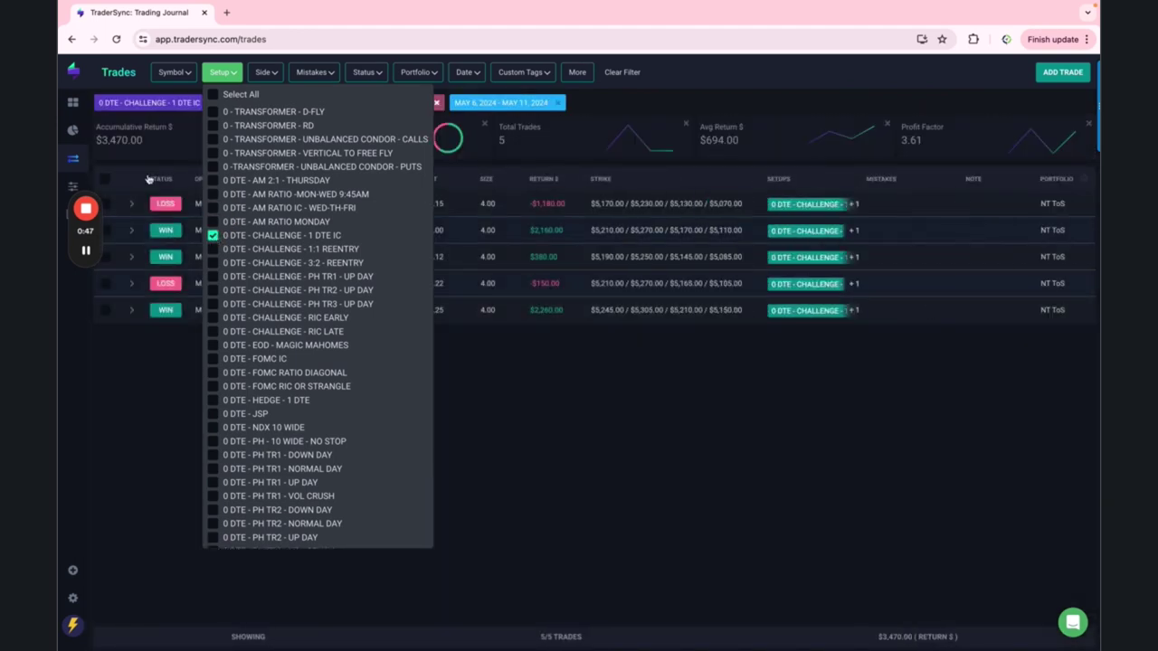
Switch the setup filter through CHALLENGE - 1:1 REENTRY to CHALLENGE - 3:2 - REENTRY and review results.
left_click(212, 236)
left_click(213, 248)
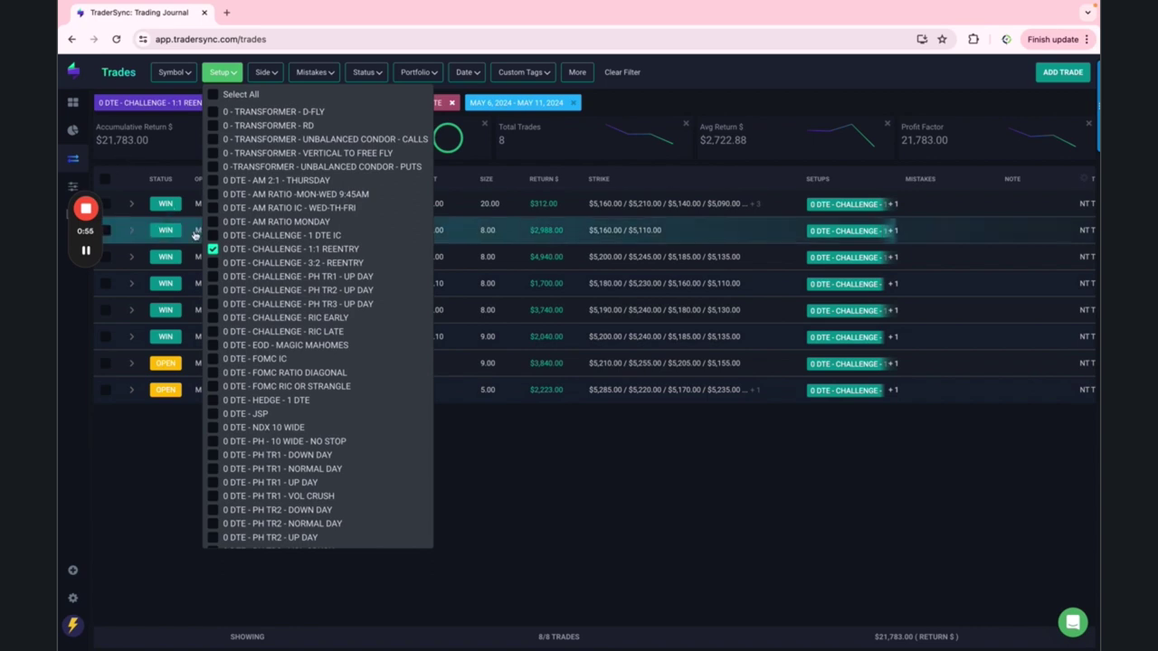
left_click(212, 249)
left_click(212, 262)
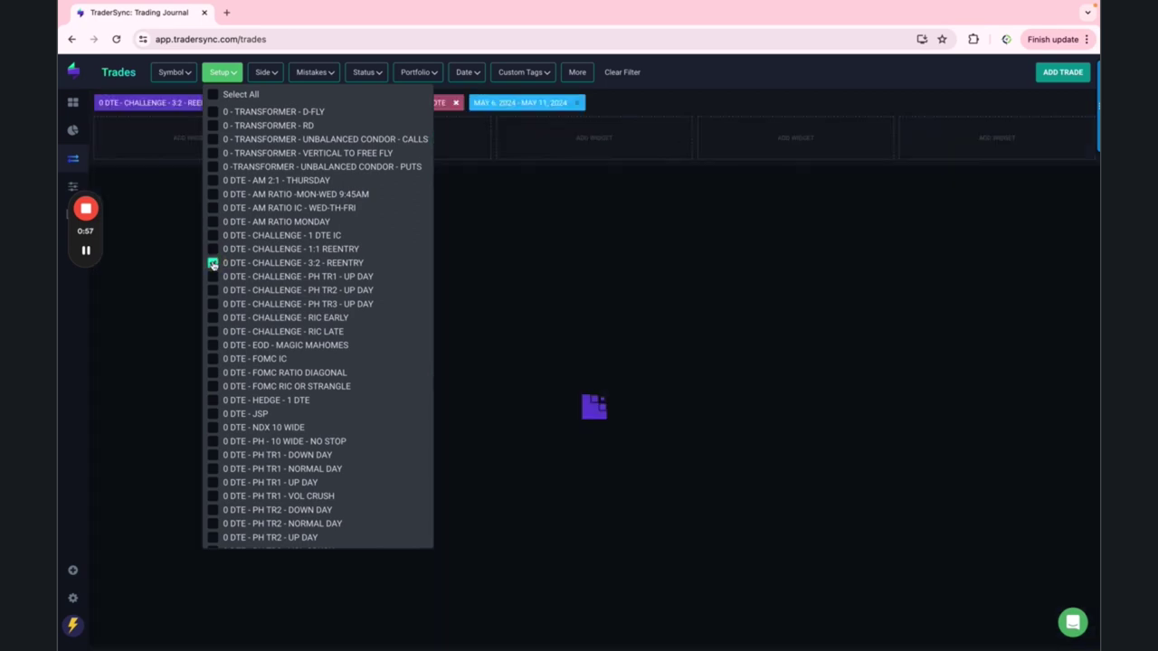
left_click(496, 512)
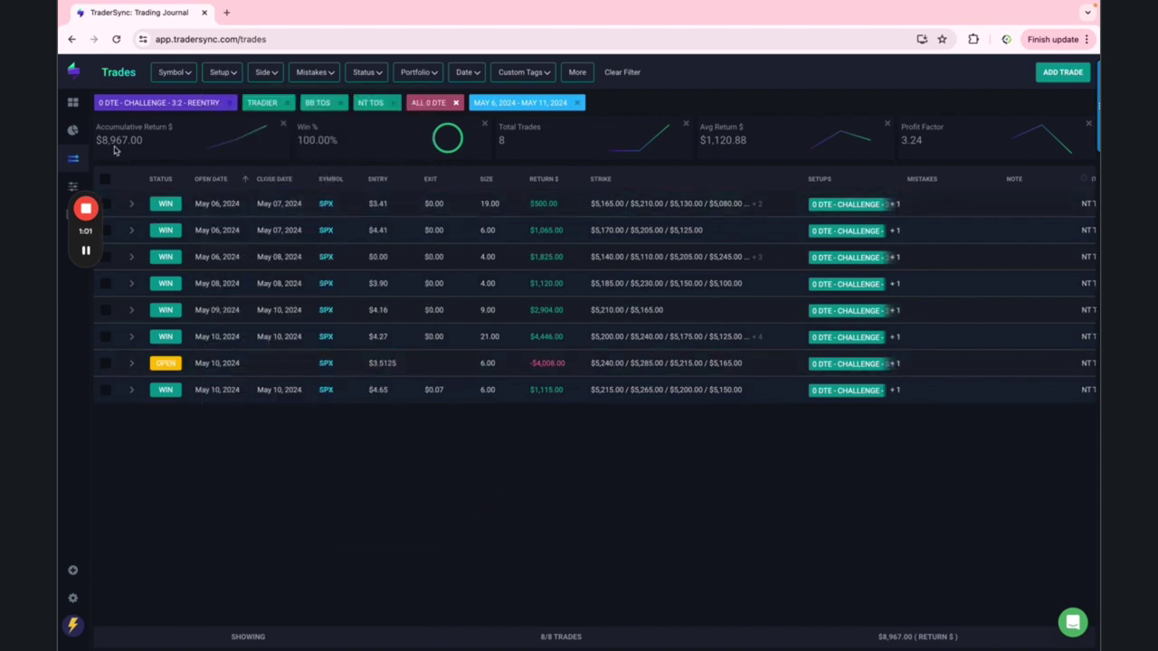
Replace 3:2 - REENTRY with the PH TR1, TR2 and TR3 - UP DAY setups.
left_click(222, 72)
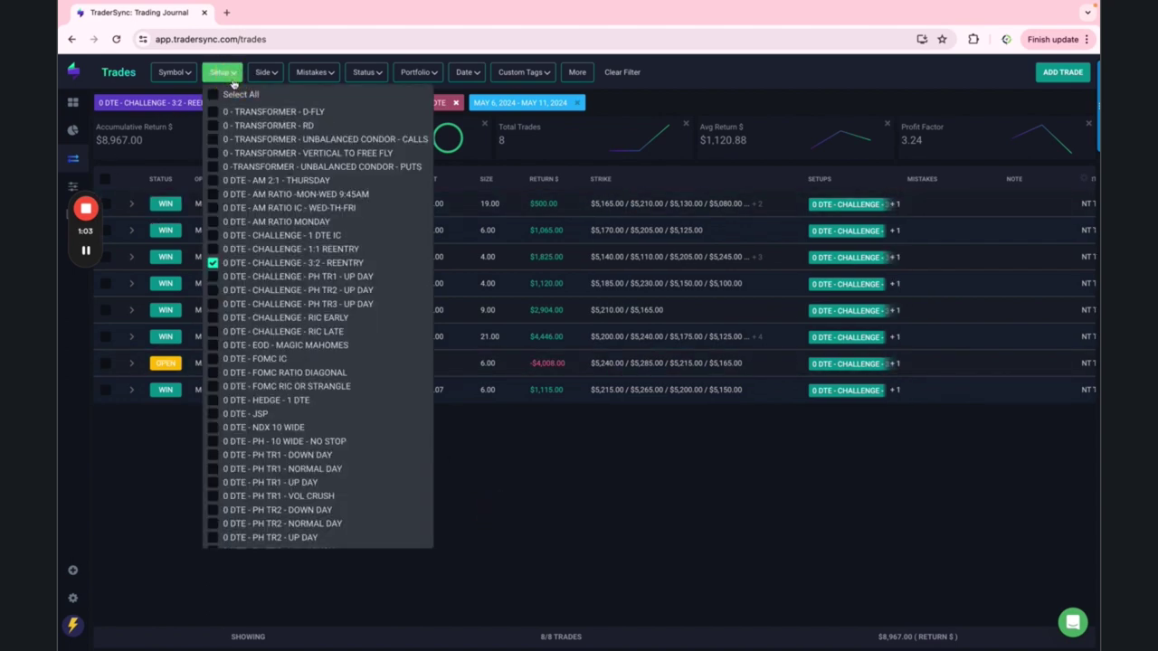
left_click(213, 262)
left_click(213, 276)
left_click(212, 290)
left_click(213, 304)
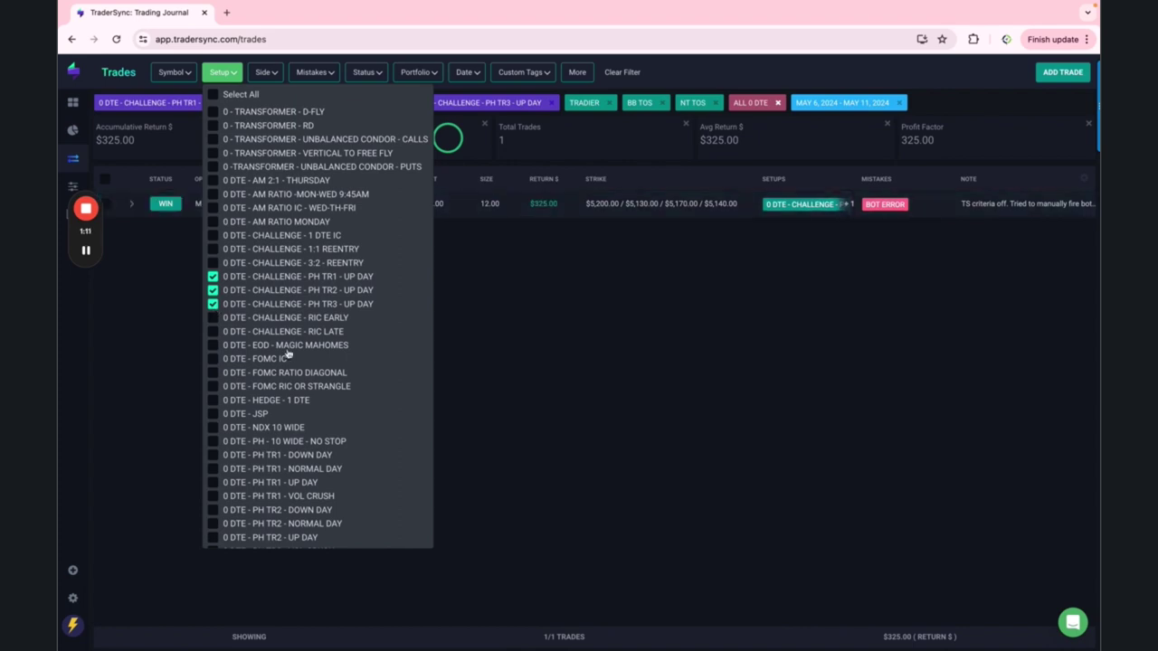
Drop the three PH UP DAY setups and filter to EOD - MAGIC MAHOMES instead.
left_click(212, 277)
left_click(212, 291)
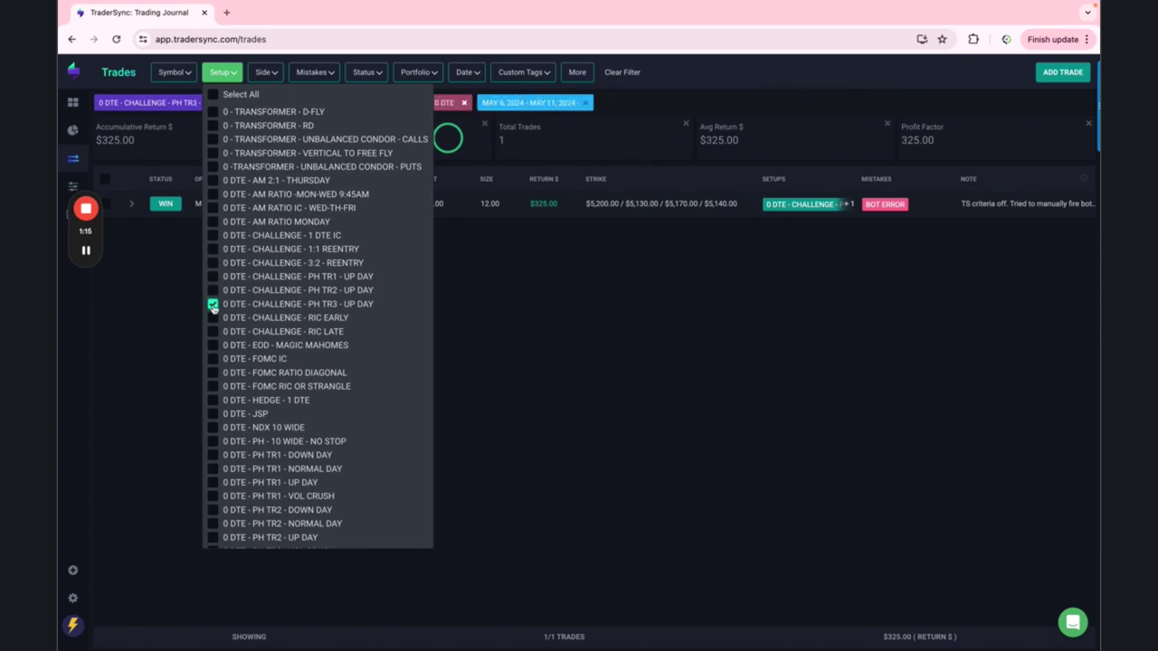
left_click(213, 304)
left_click(213, 346)
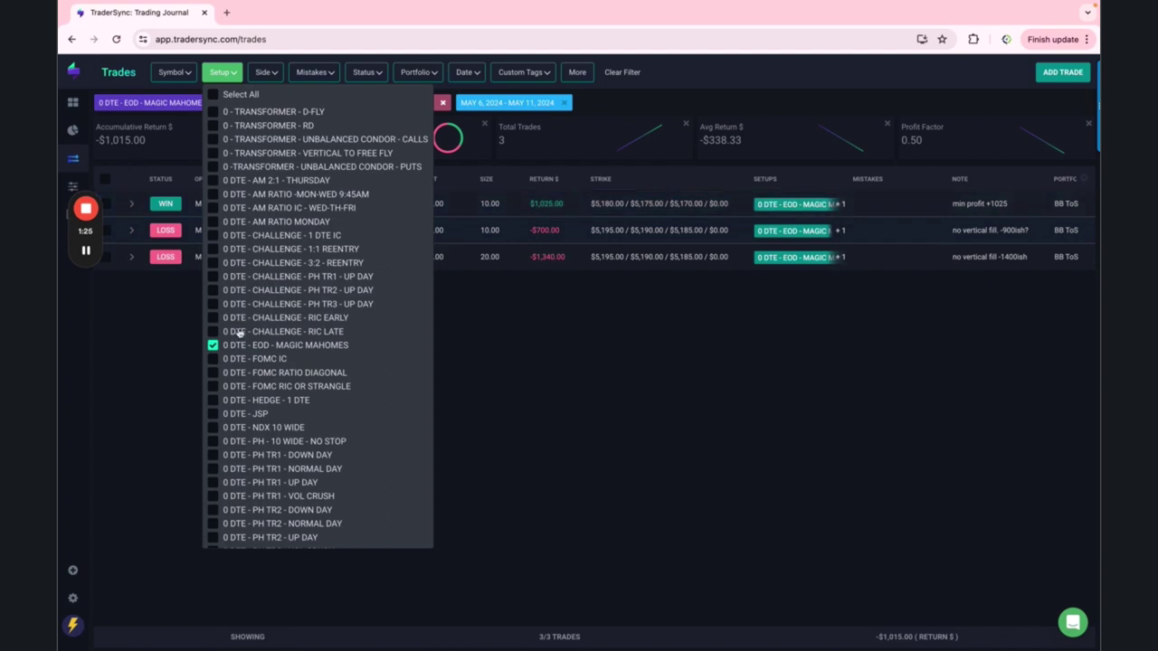
Swap MAGIC MAHOMES for HEDGE - 1 DTE and review the four hedge trades.
left_click(212, 400)
left_click(213, 345)
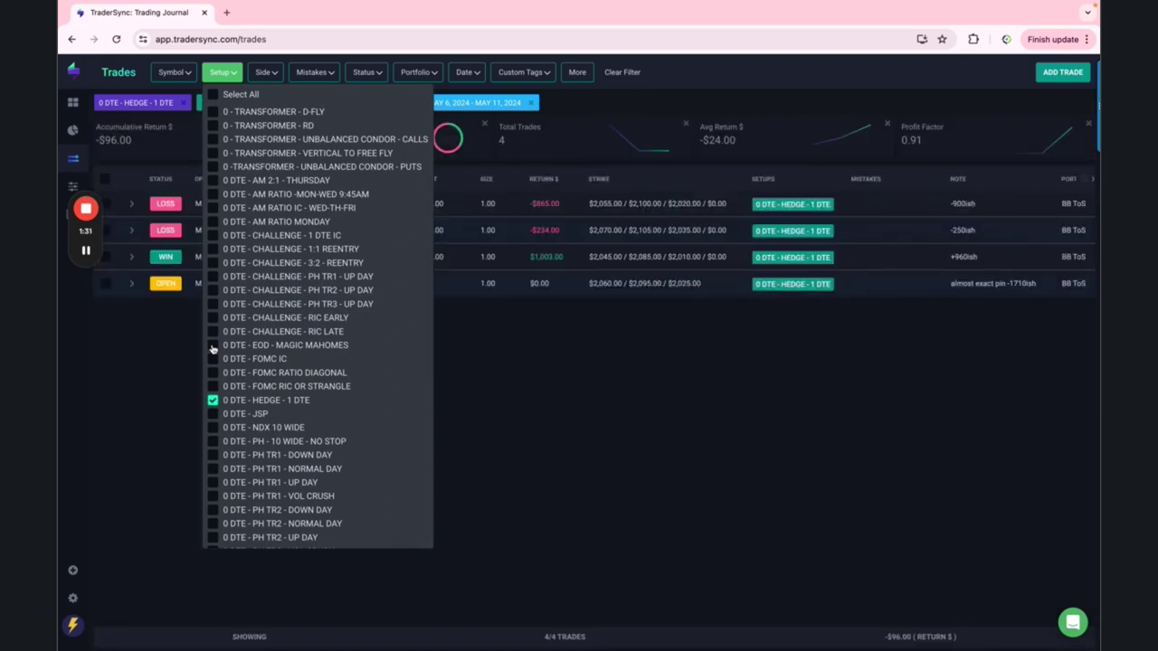
left_click(541, 371)
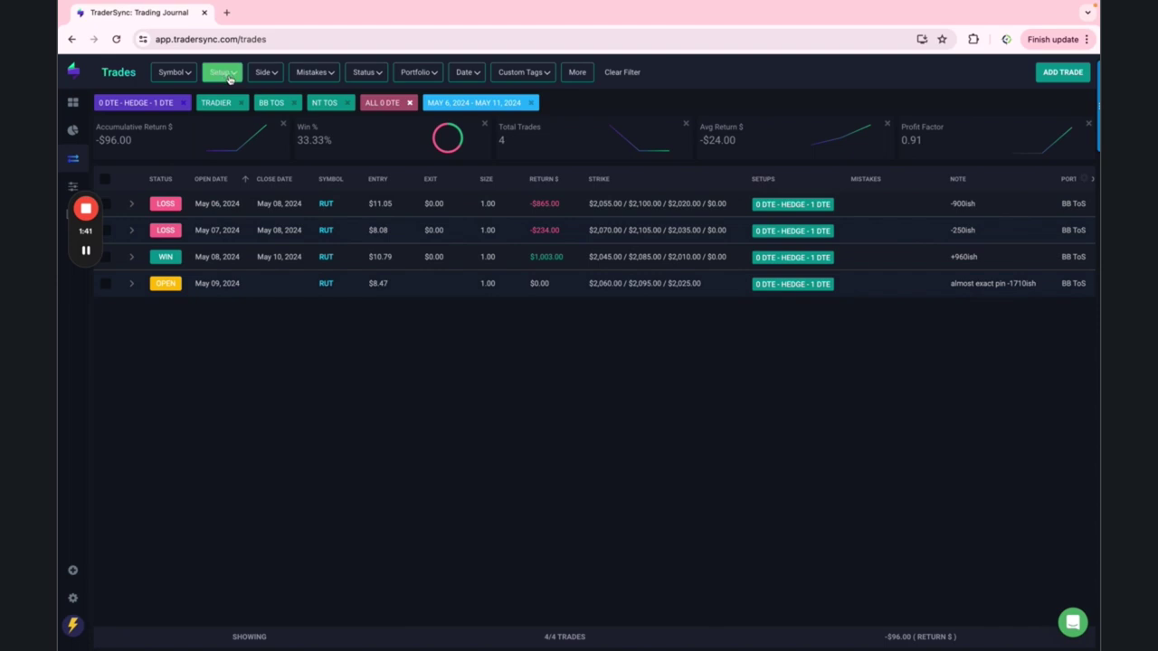
Replace HEDGE - 1 DTE with 0 DTE - NDX 10 WIDE in the setup filter, reviewing its five trades.
left_click(230, 78)
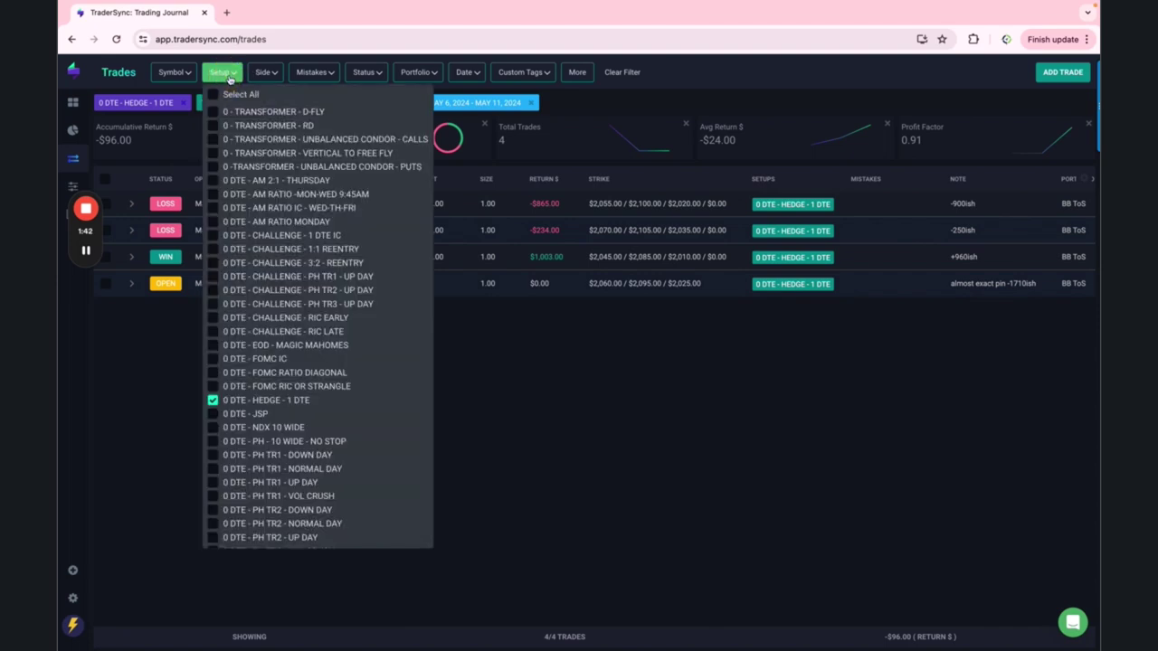
left_click(215, 427)
left_click(213, 400)
left_click(576, 450)
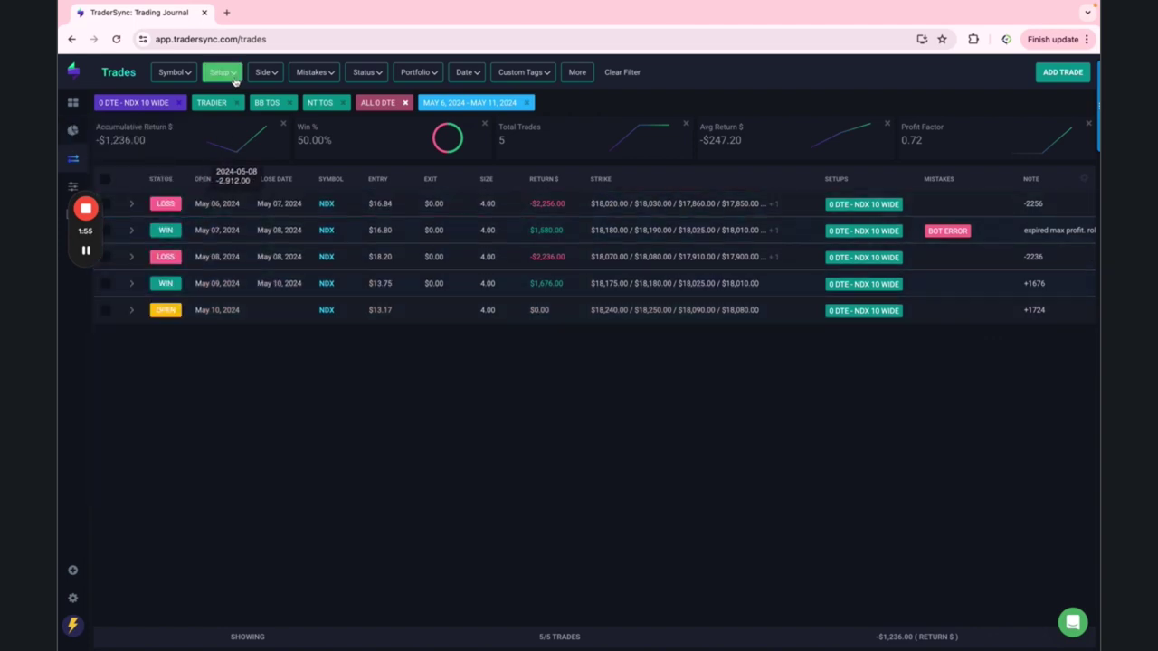
left_click(233, 77)
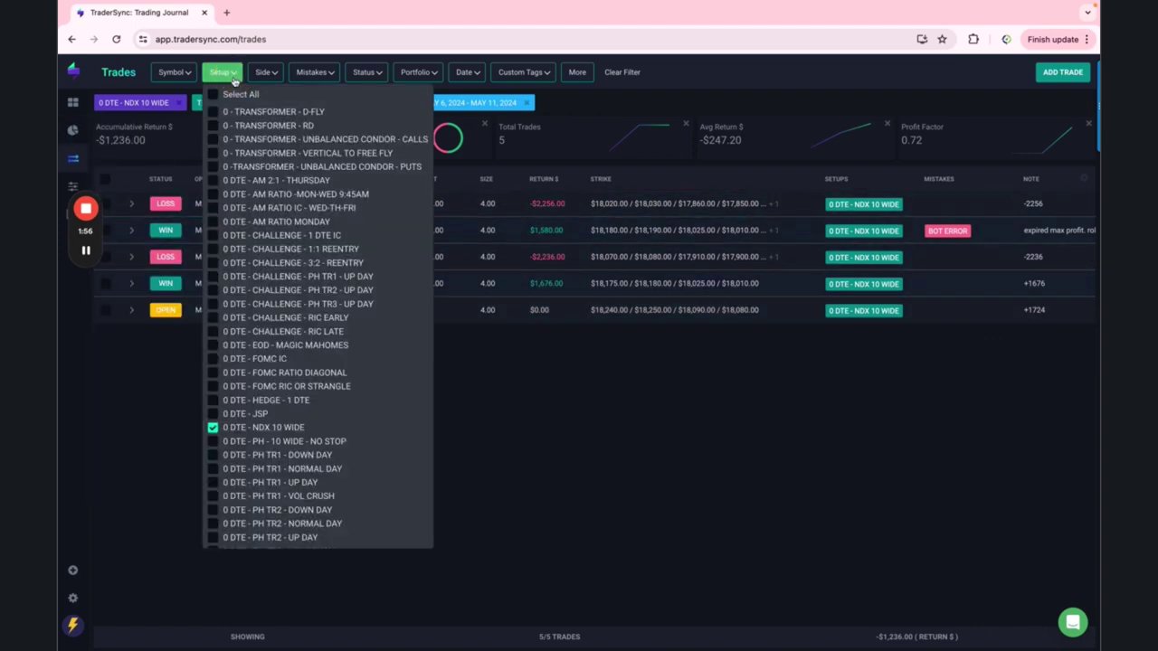
Swap NDX 10 WIDE for PH - 10 WIDE - NO STOP, all four PH TR1 setups, and PH TR2 down/normal/up days.
left_click(212, 441)
left_click(213, 456)
left_click(211, 428)
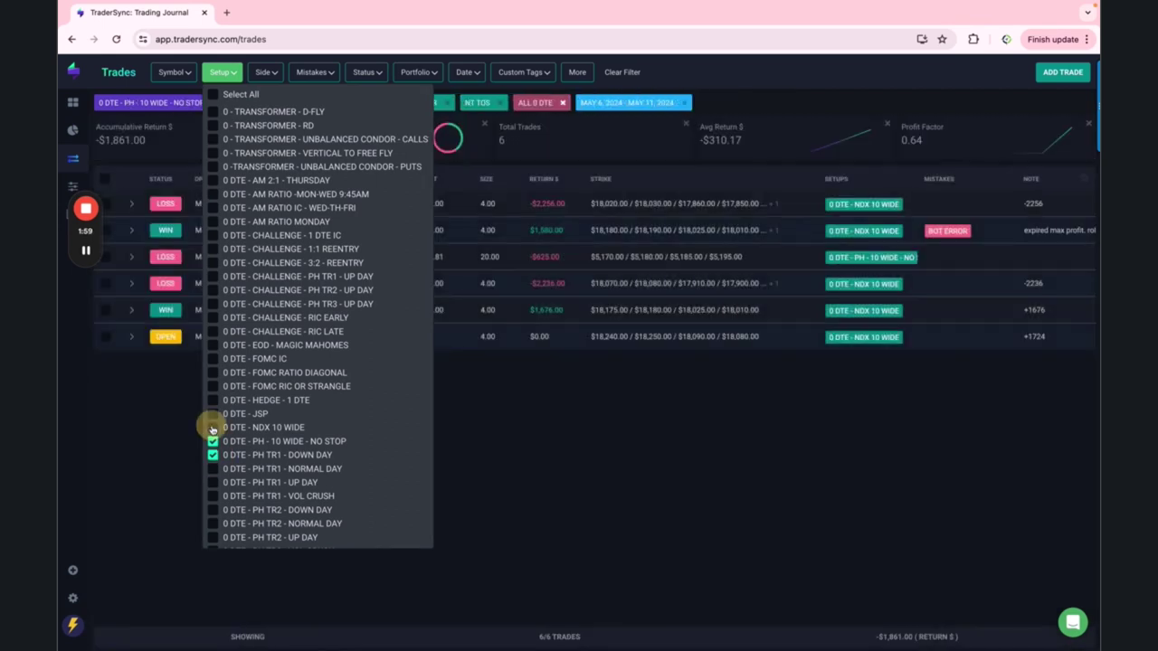
left_click(212, 469)
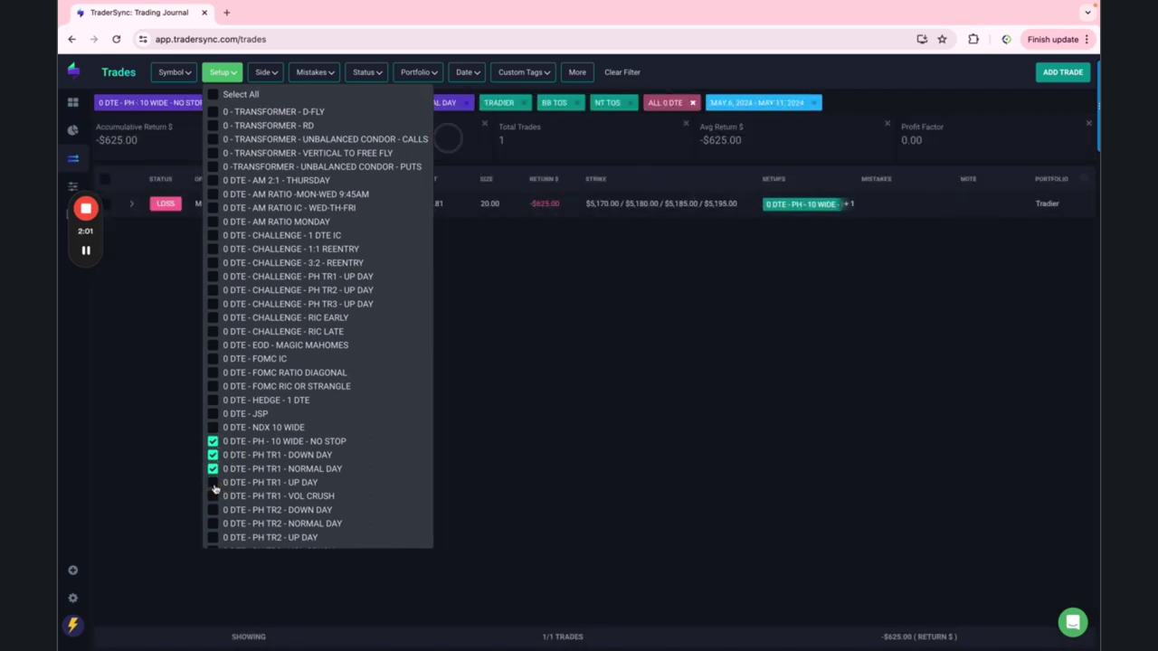
left_click(213, 482)
left_click(213, 496)
left_click(212, 510)
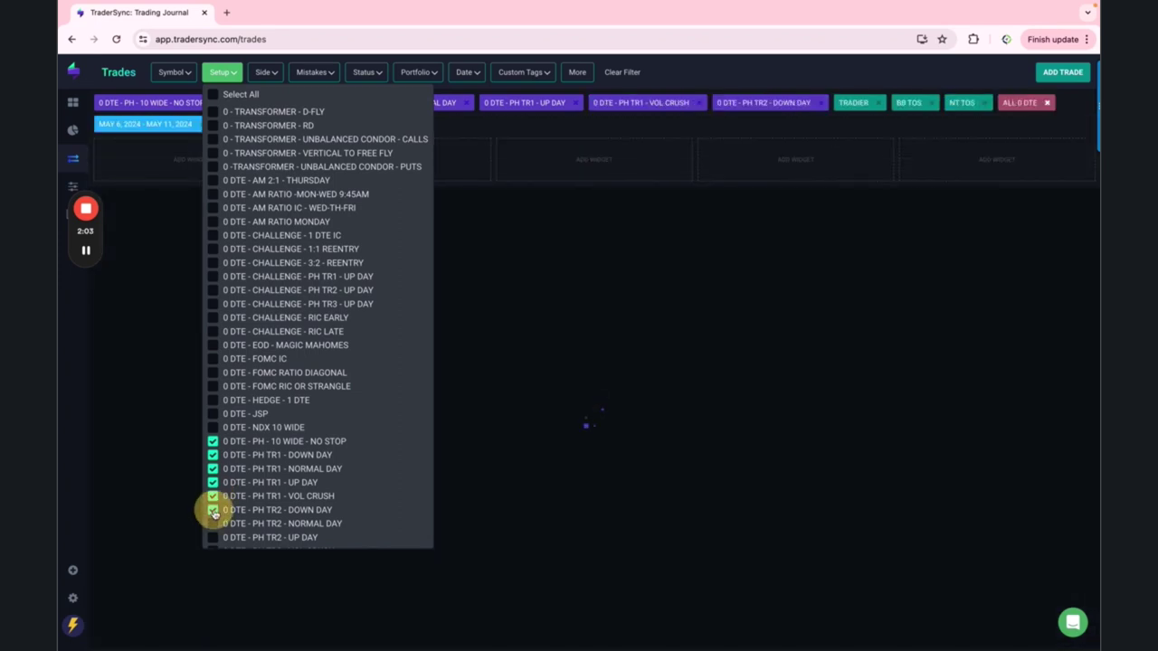
left_click(213, 524)
left_click(213, 538)
Add PH TR2 - VOL CRUSH and the four PH TR3 setups: down, normal, up and vol crush.
scroll(214, 542, "down", 2)
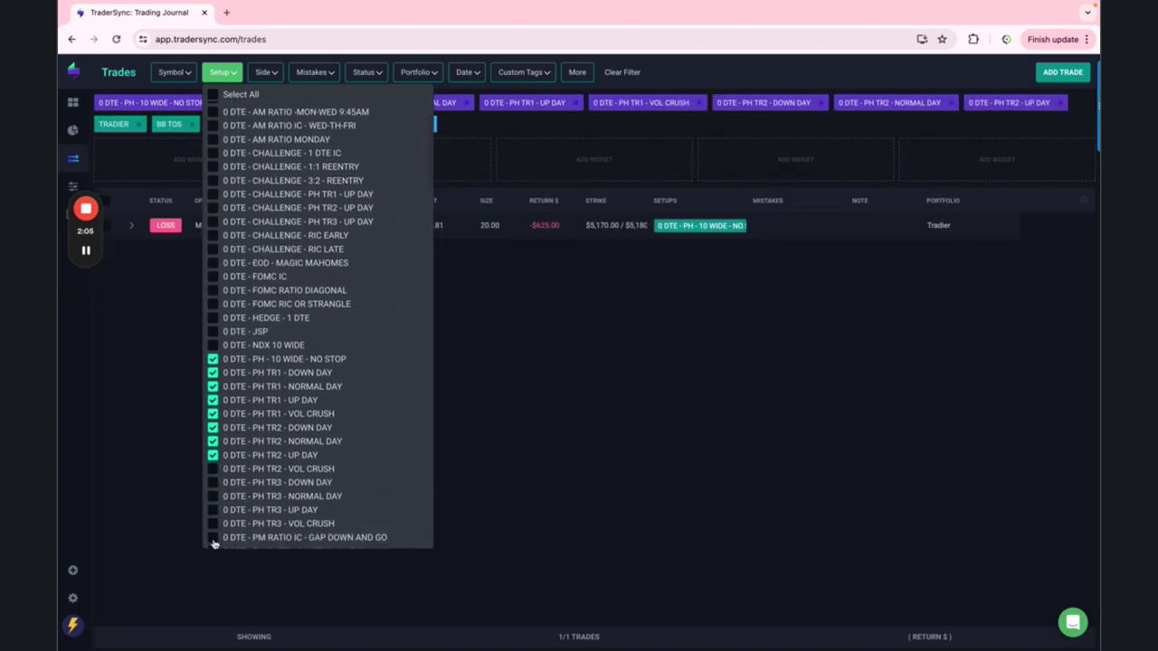
scroll(215, 543, "down", 1)
left_click(213, 456)
left_click(212, 469)
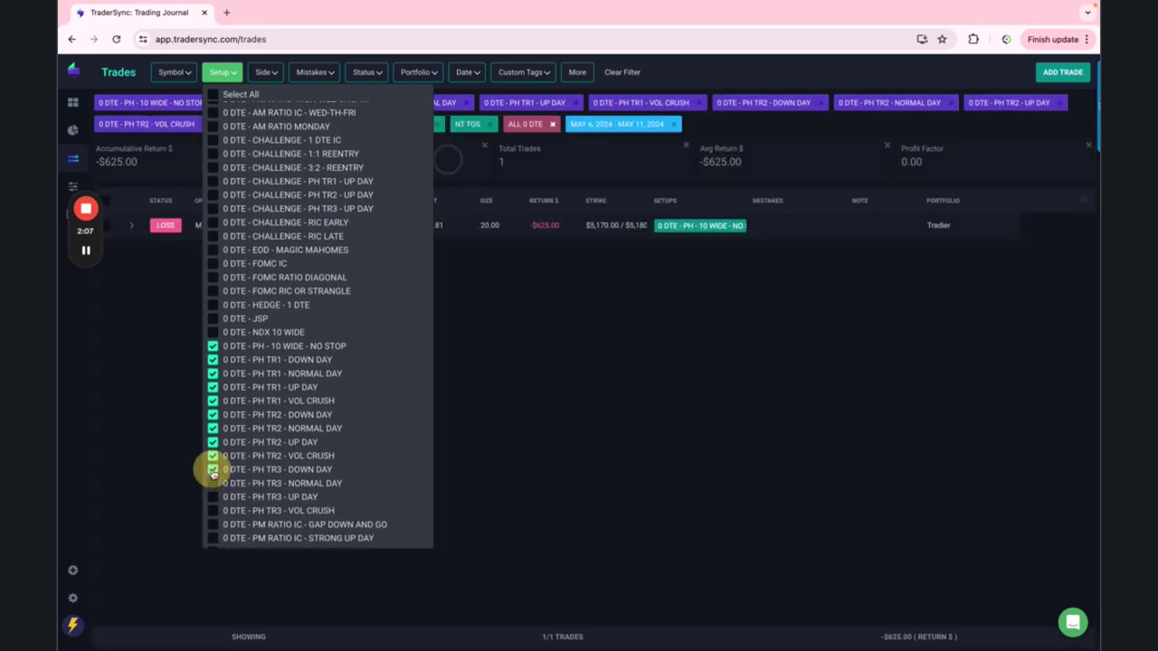
left_click(213, 483)
left_click(213, 496)
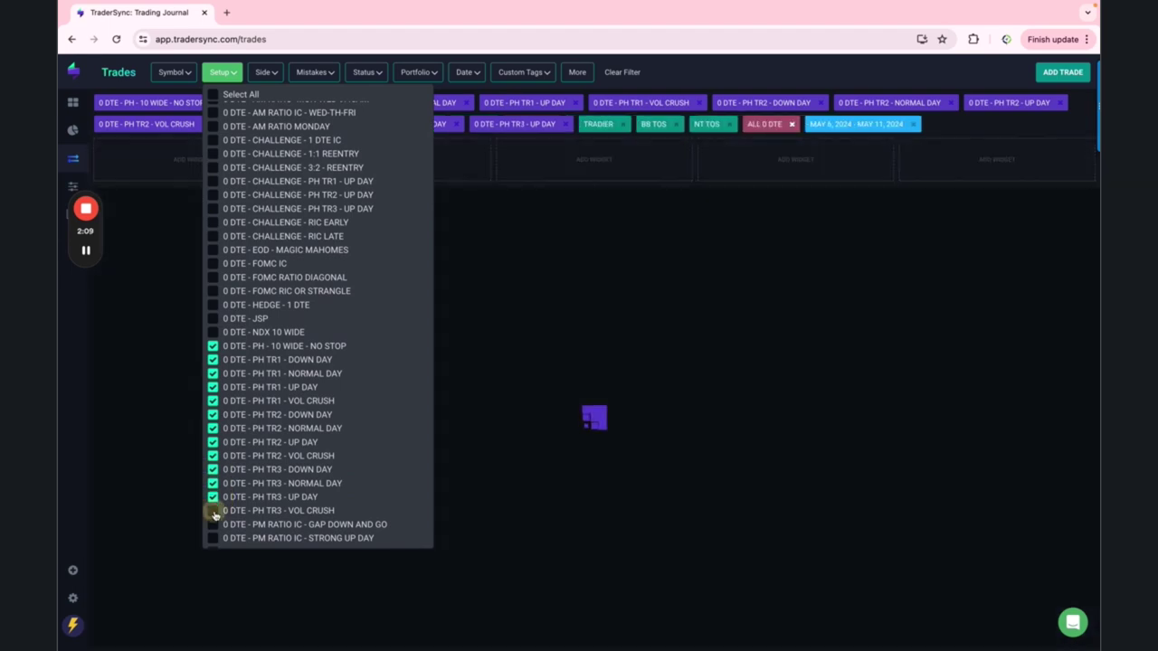
left_click(213, 510)
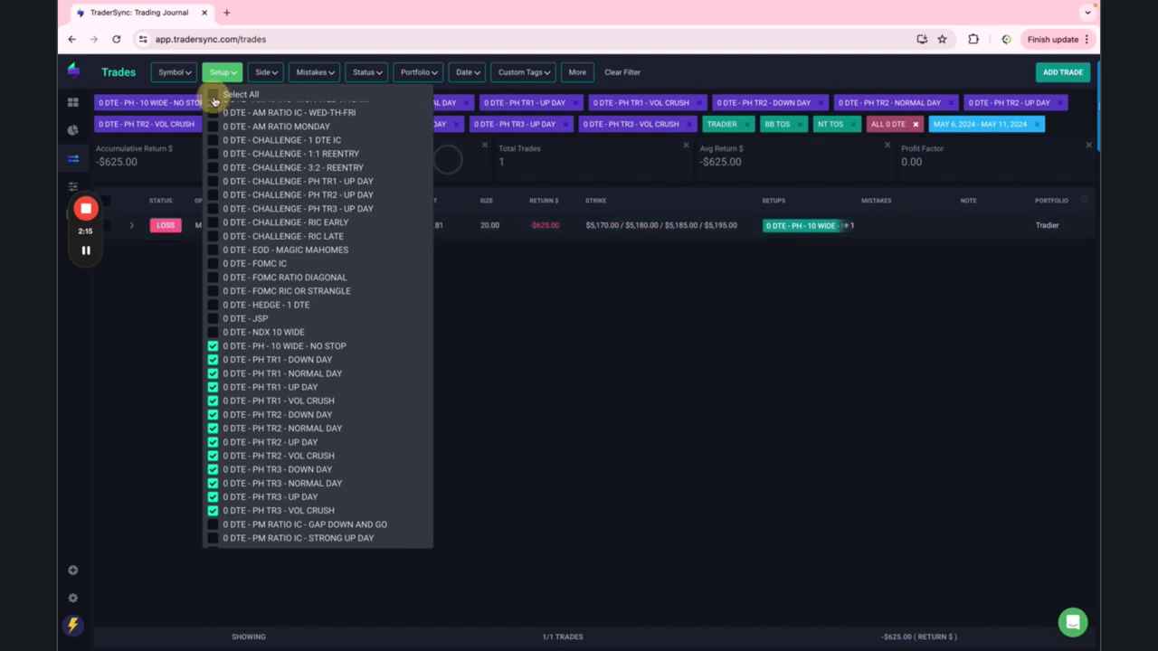
Clear all setups, then add the three PM RATIO IC setups, PM TRANCHES and PRICE ACTION.
left_click(213, 96)
left_click(213, 96)
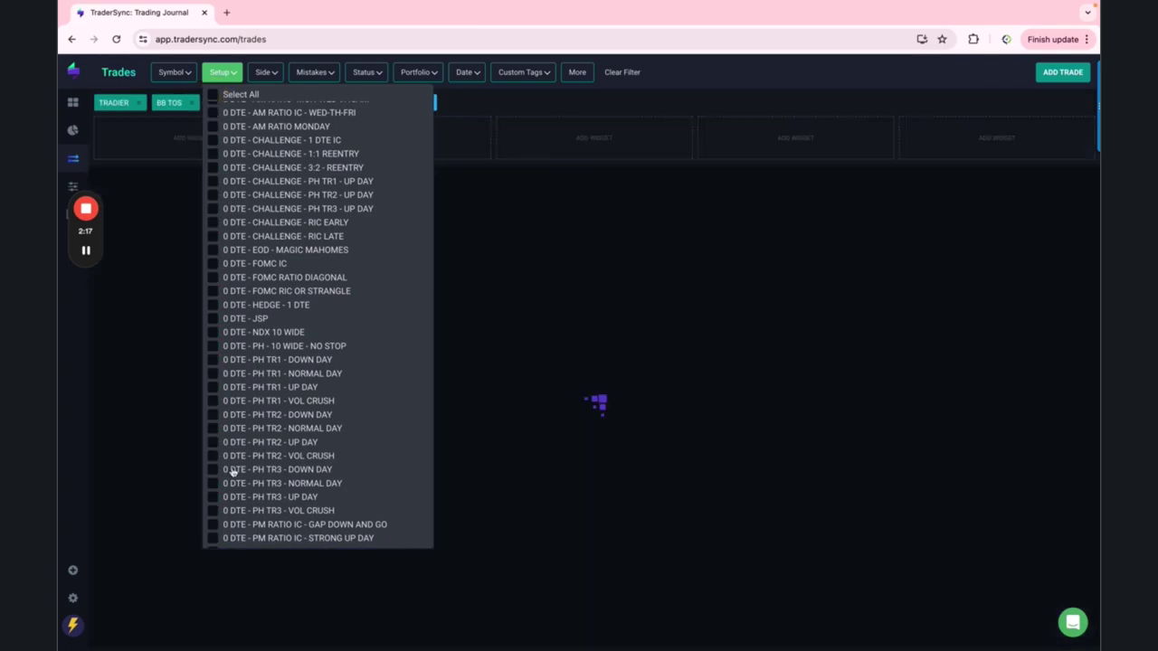
scroll(232, 472, "down", 2)
scroll(231, 472, "down", 1)
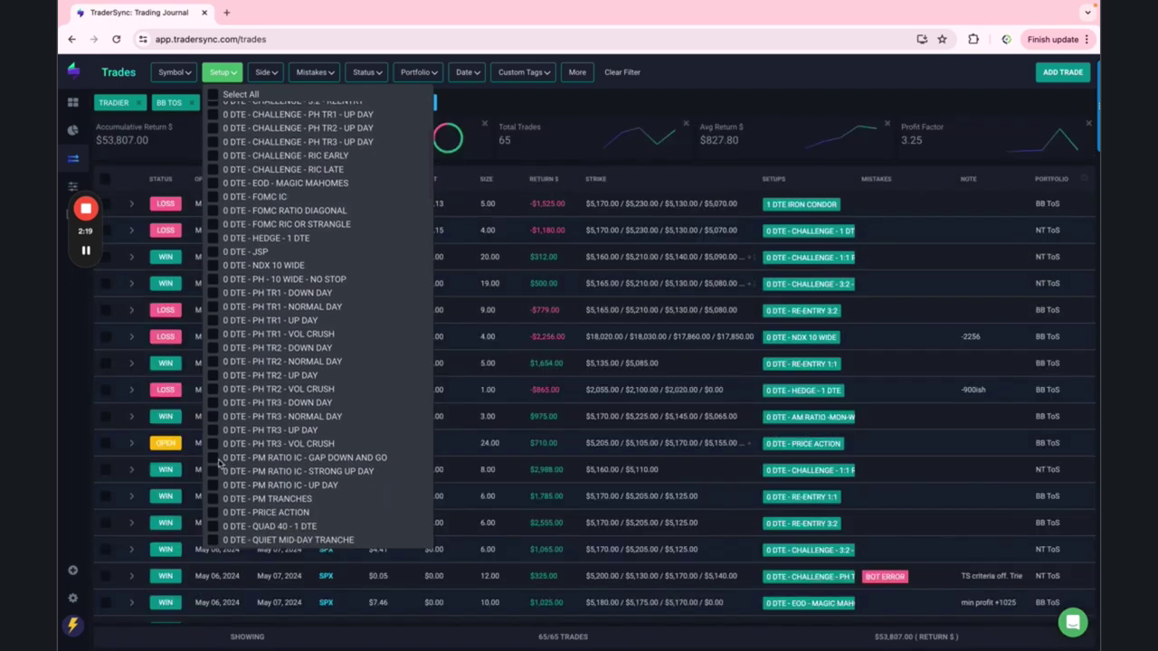
left_click(212, 458)
left_click(212, 471)
left_click(212, 485)
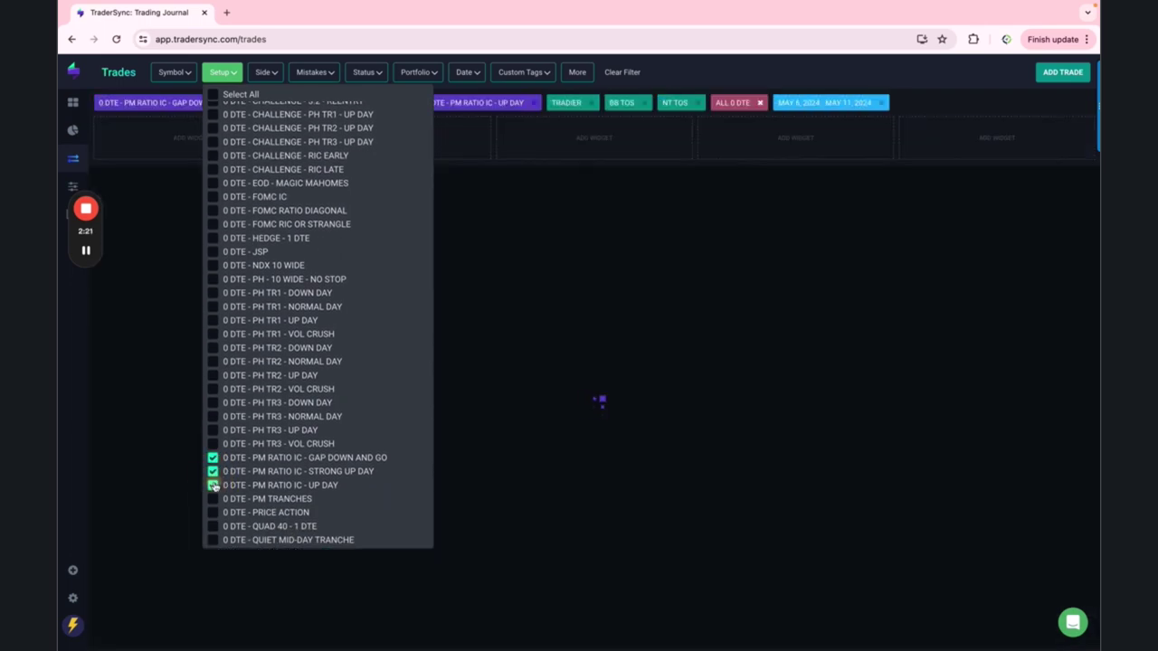
left_click(212, 499)
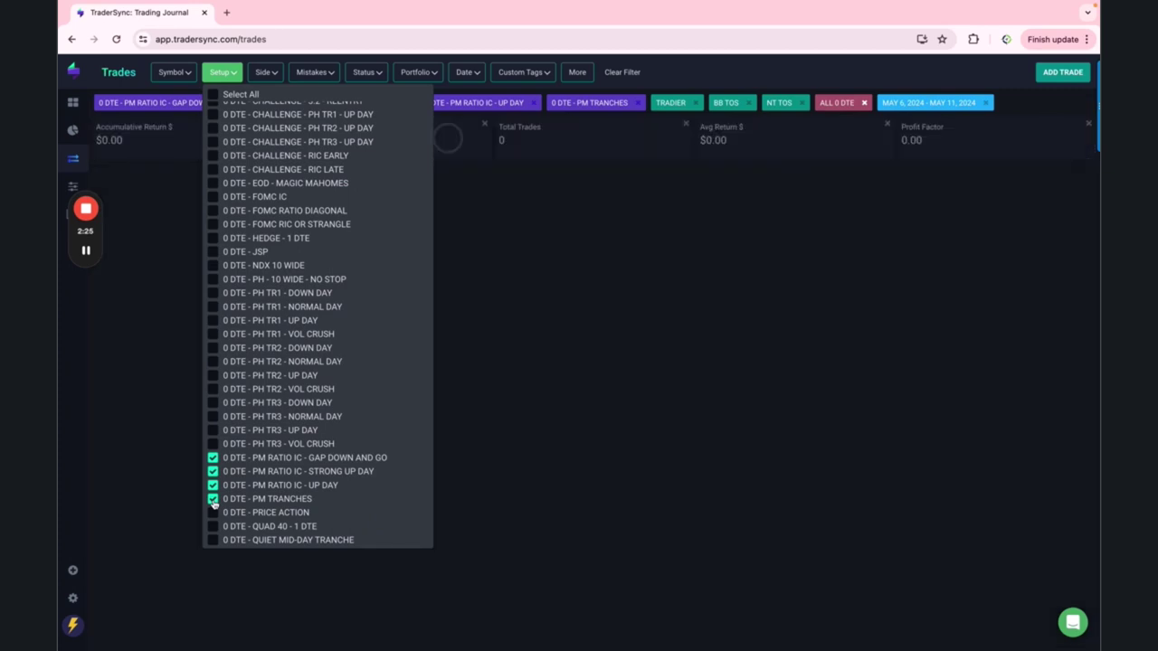
left_click(213, 512)
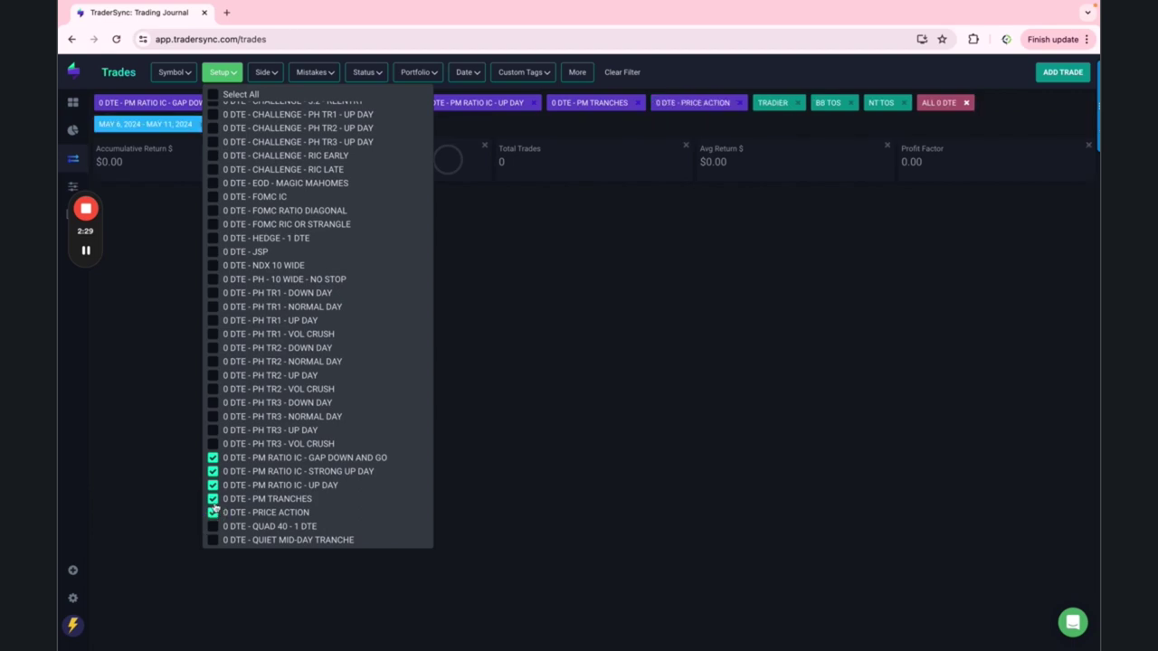
Remove PM TRANCHES and the PM RATIO IC setups, leaving only PRICE ACTION trades.
left_click(214, 500)
left_click(213, 485)
left_click(213, 471)
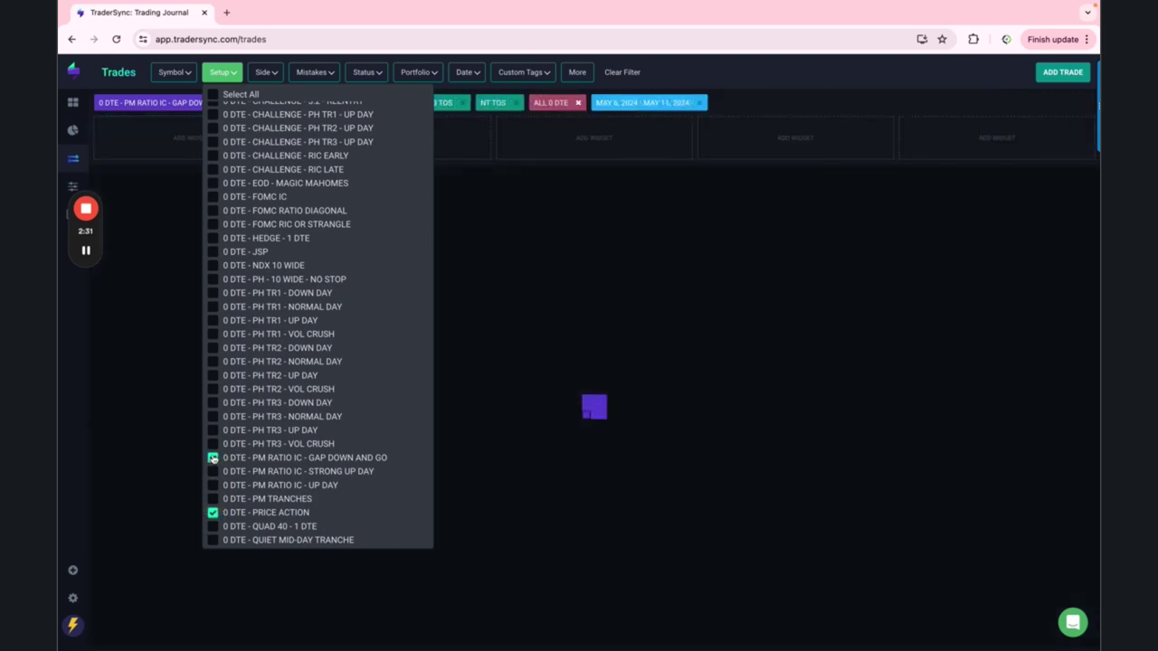
left_click(214, 458)
left_click(617, 450)
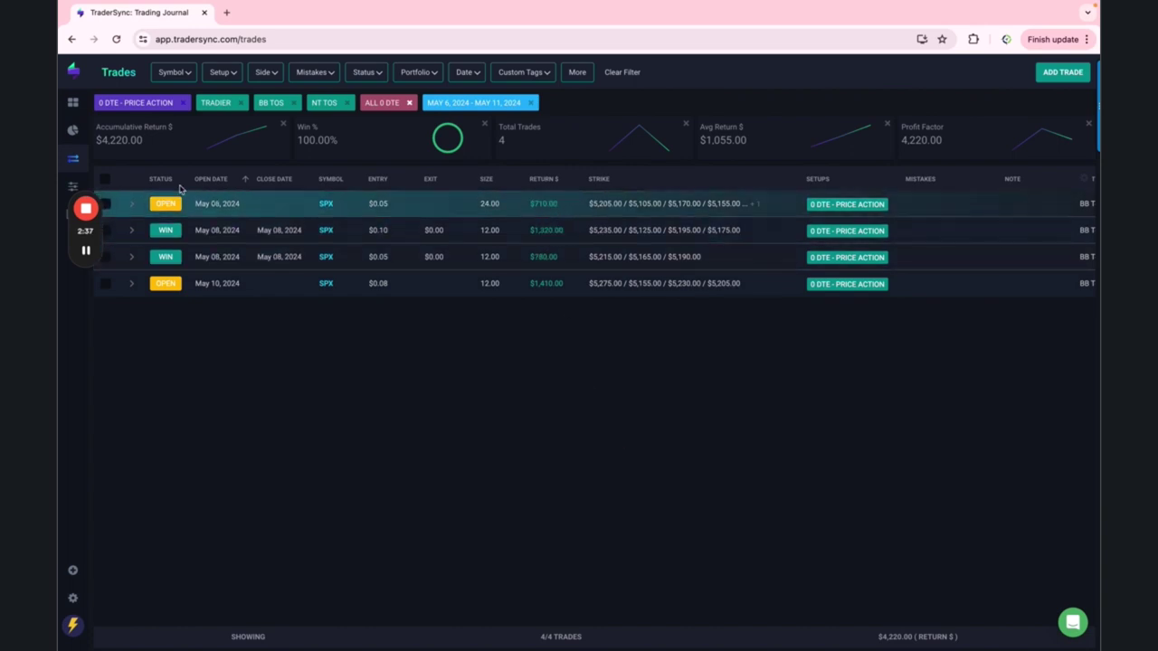
Swap PRICE ACTION for QUAD 40 - 1 DTE, then for QUIET MID-DAY TRANCHE.
left_click(222, 72)
scroll(227, 416, "down", 3)
scroll(227, 418, "down", 1)
left_click(212, 393)
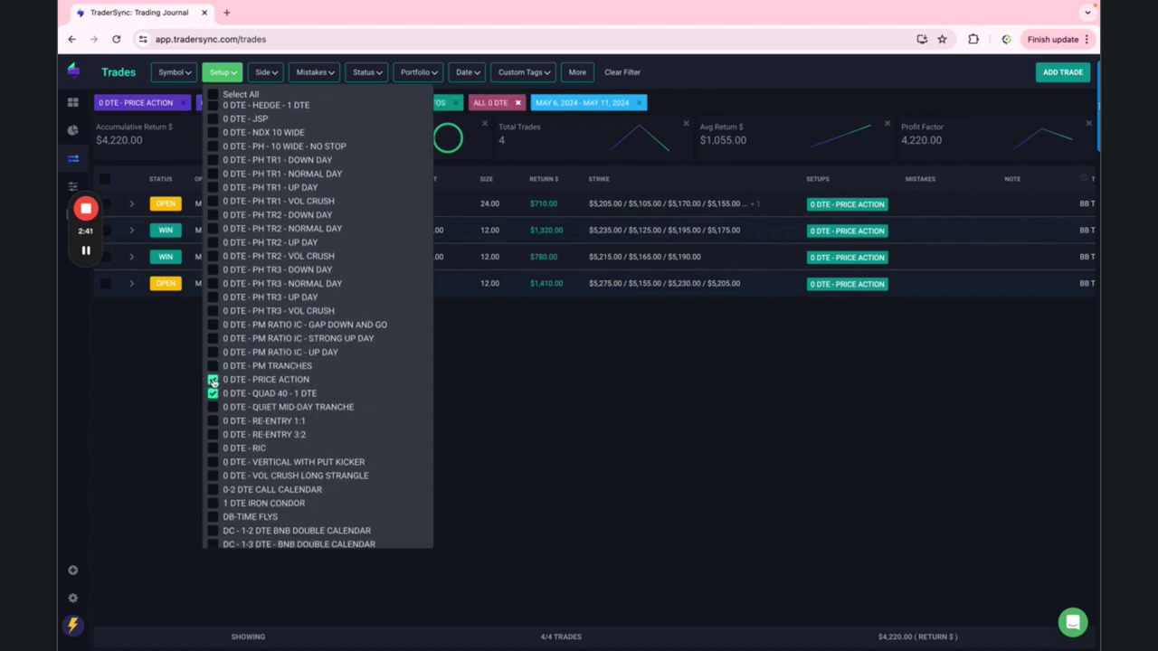
left_click(214, 380)
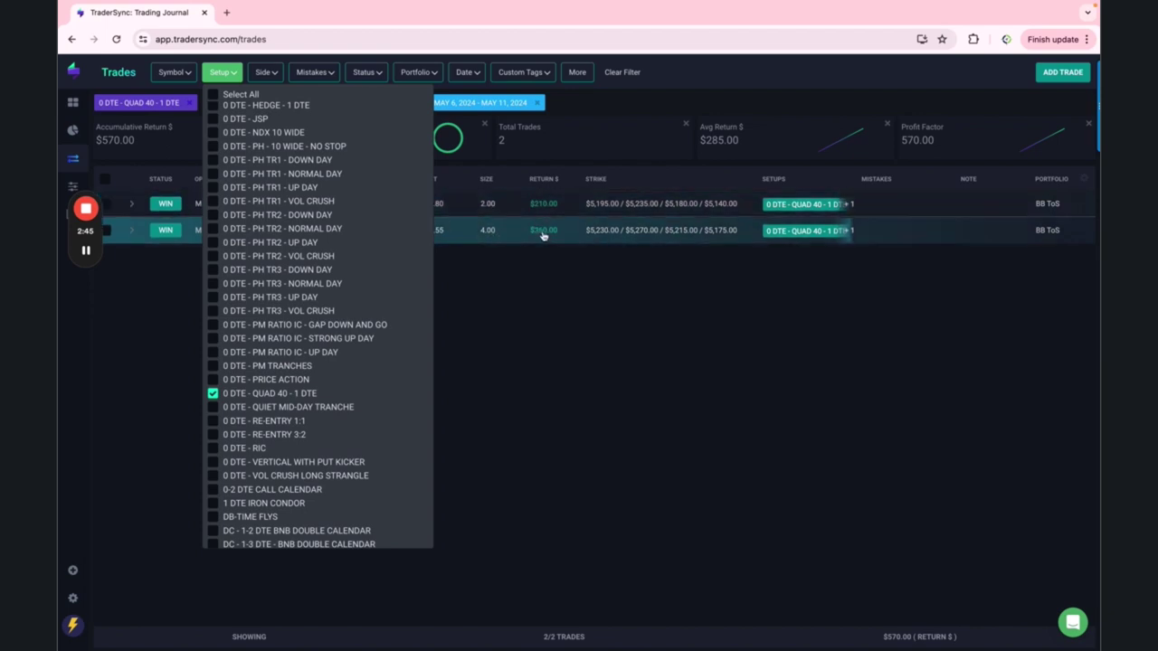
left_click(213, 407)
left_click(215, 395)
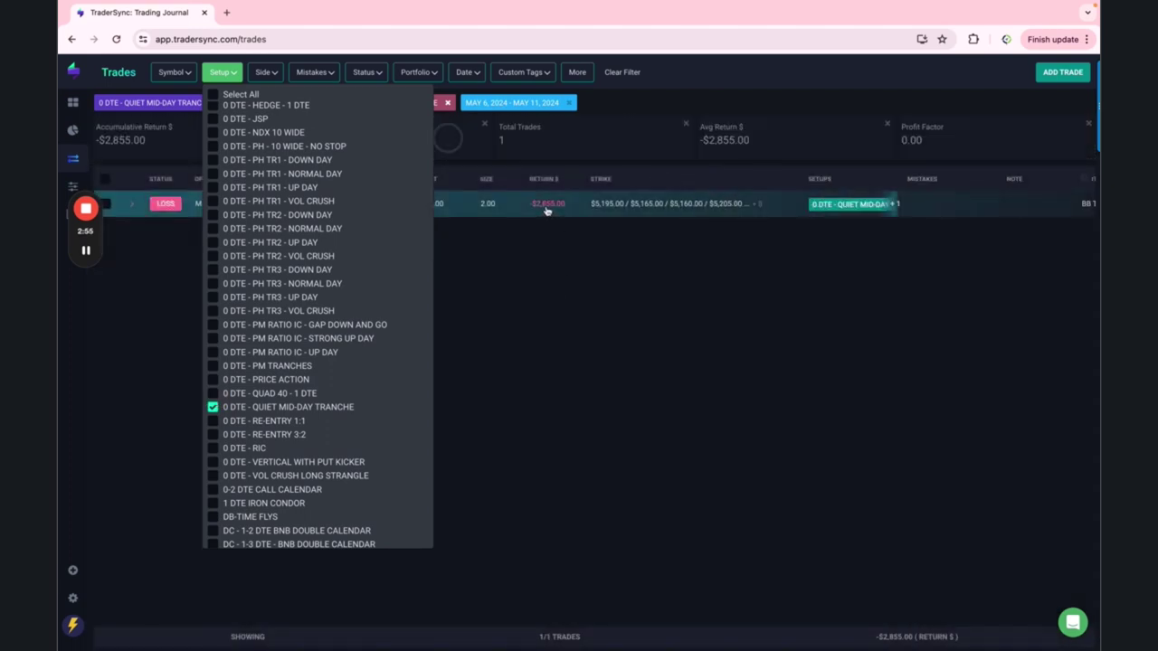
Switch the filter to 0 DTE - RE-ENTRY 1:1, then to 0 DTE - RE-ENTRY 3:2.
left_click(212, 408)
left_click(212, 422)
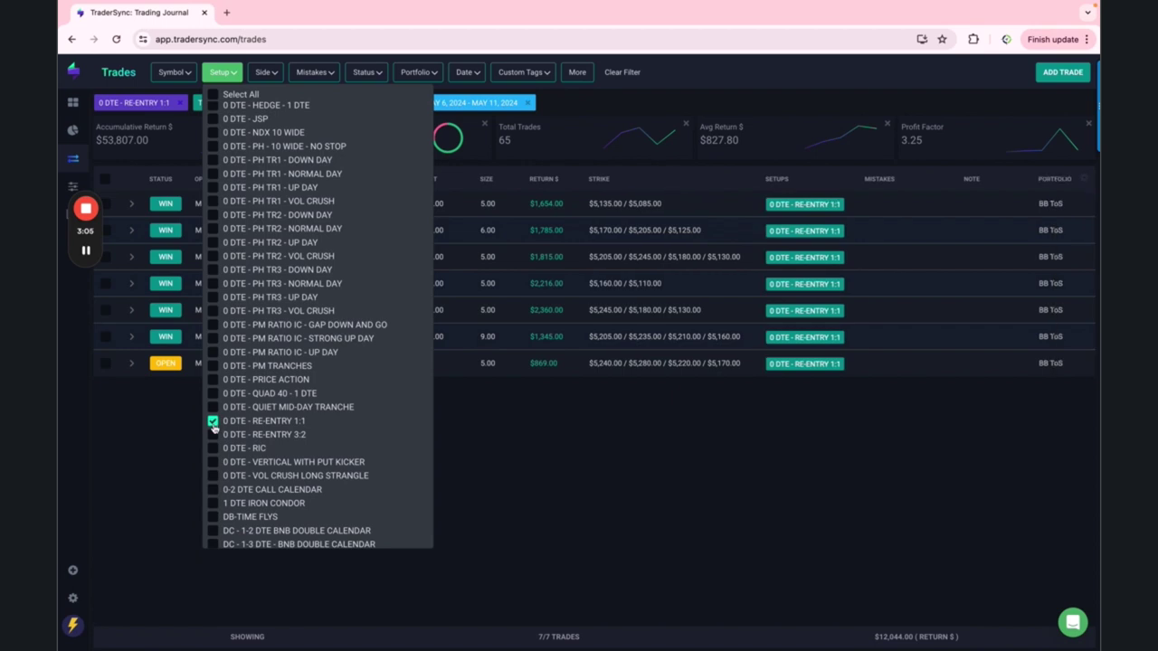
left_click(213, 436)
left_click(213, 422)
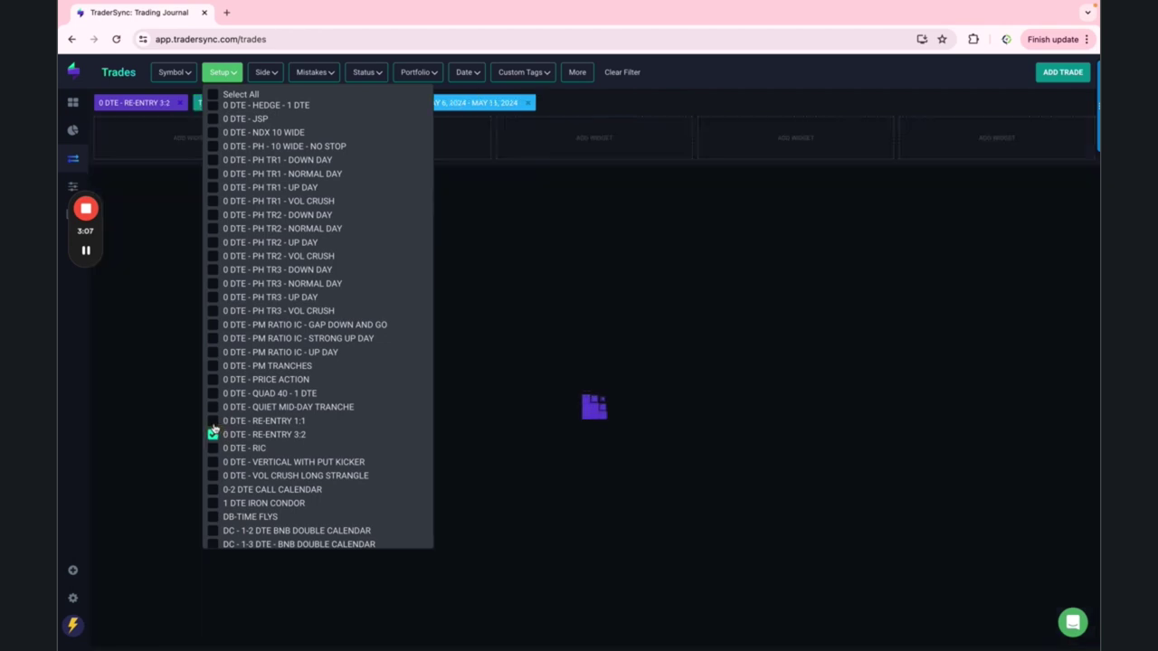
Close the setup list and reload the page to show 8 trades, $3,280 return, 60% win rate.
left_click(598, 457)
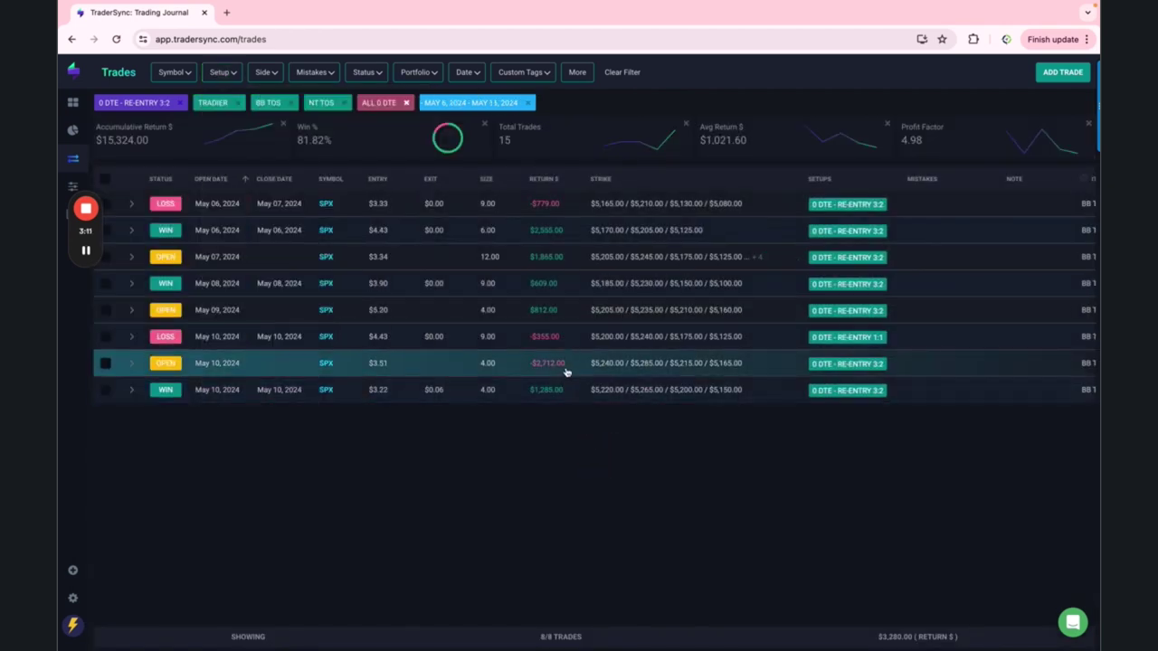
left_click(118, 39)
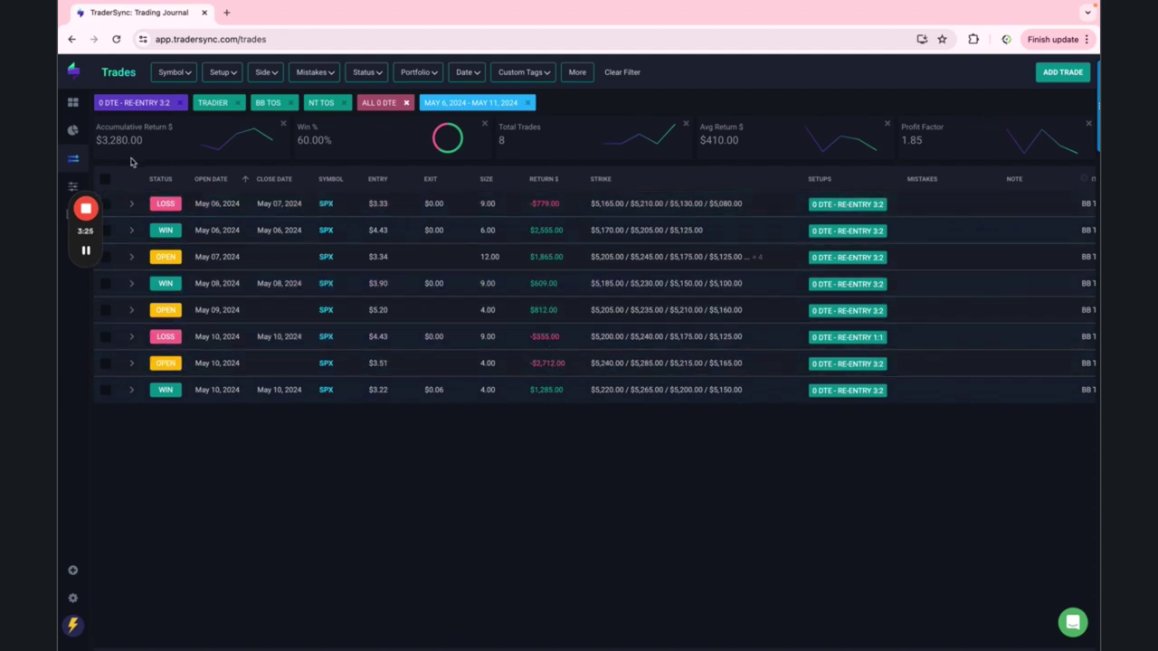
Replace 0 DTE - RE-ENTRY 3:2 with the 0-2 DTE CALL CALENDAR setup.
left_click(220, 72)
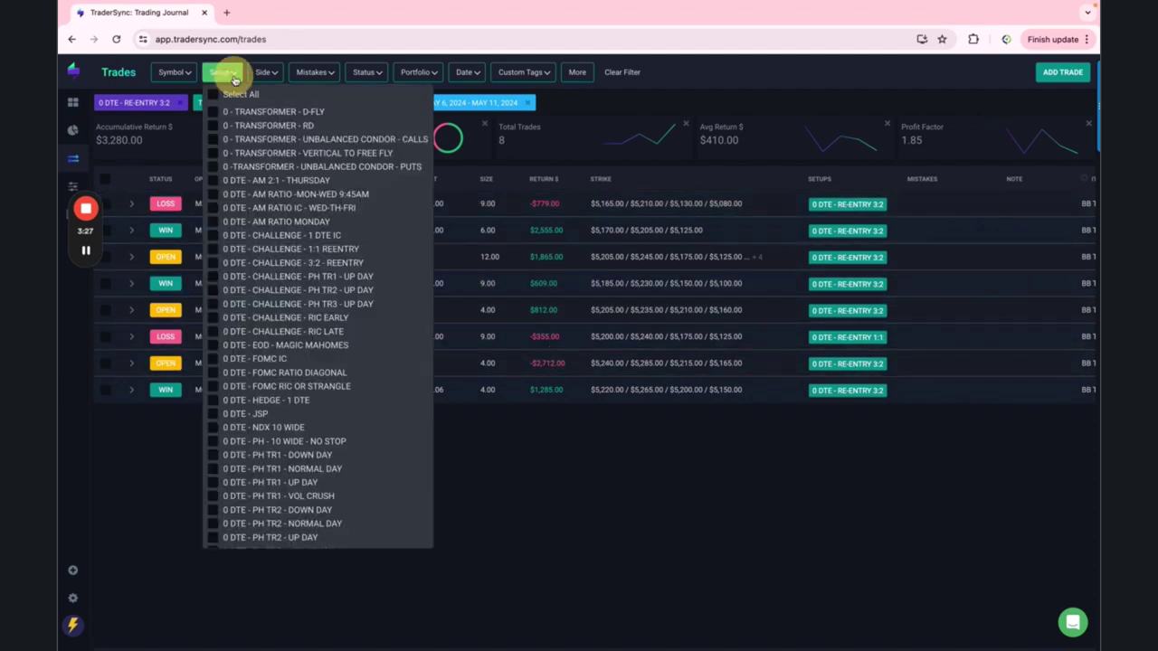
scroll(281, 353, "down", 10)
scroll(280, 353, "down", 2)
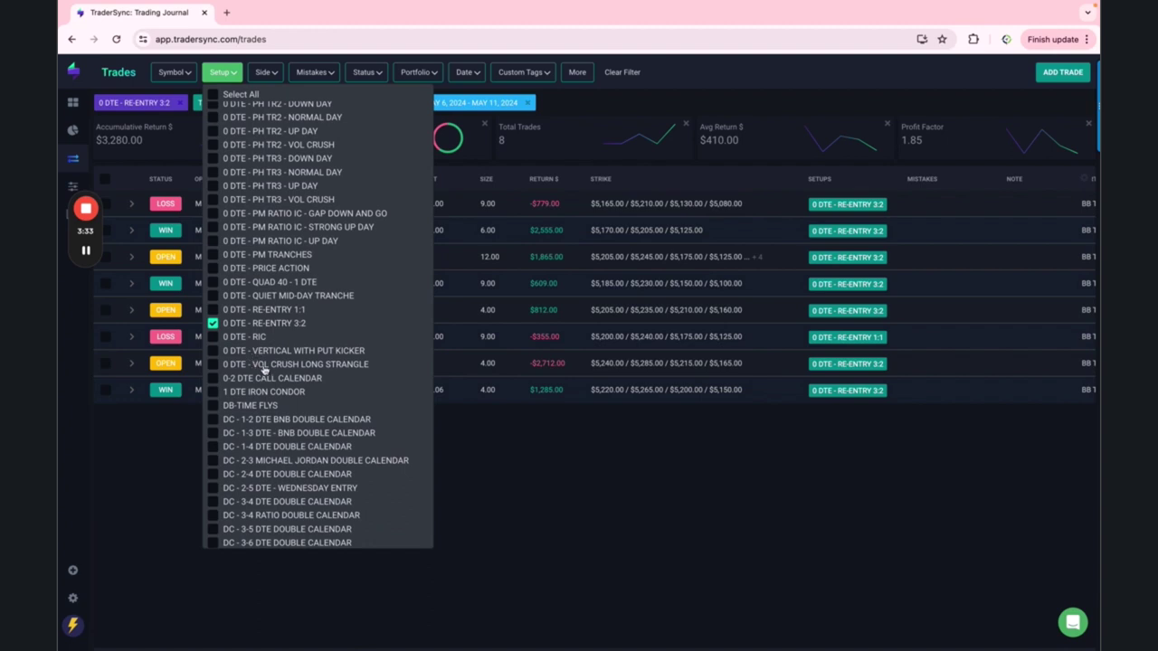
left_click(213, 379)
left_click(212, 323)
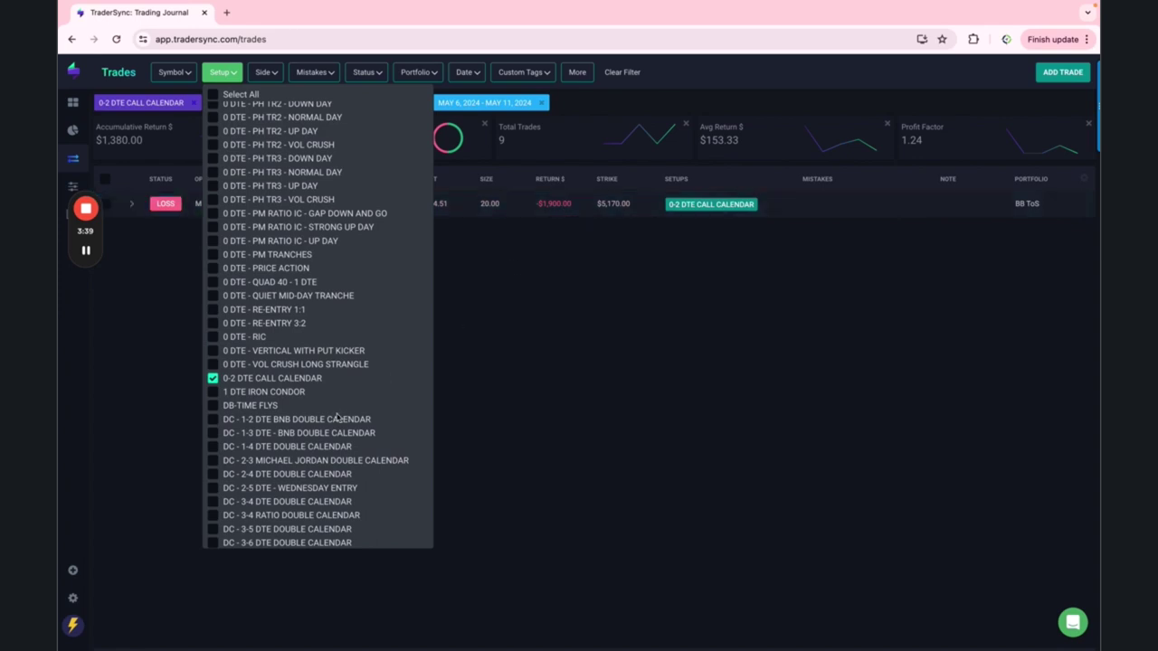
Switch the setup filter to 1 DTE IRON CONDOR, then to DB-TIME FLYS.
left_click(213, 392)
left_click(214, 379)
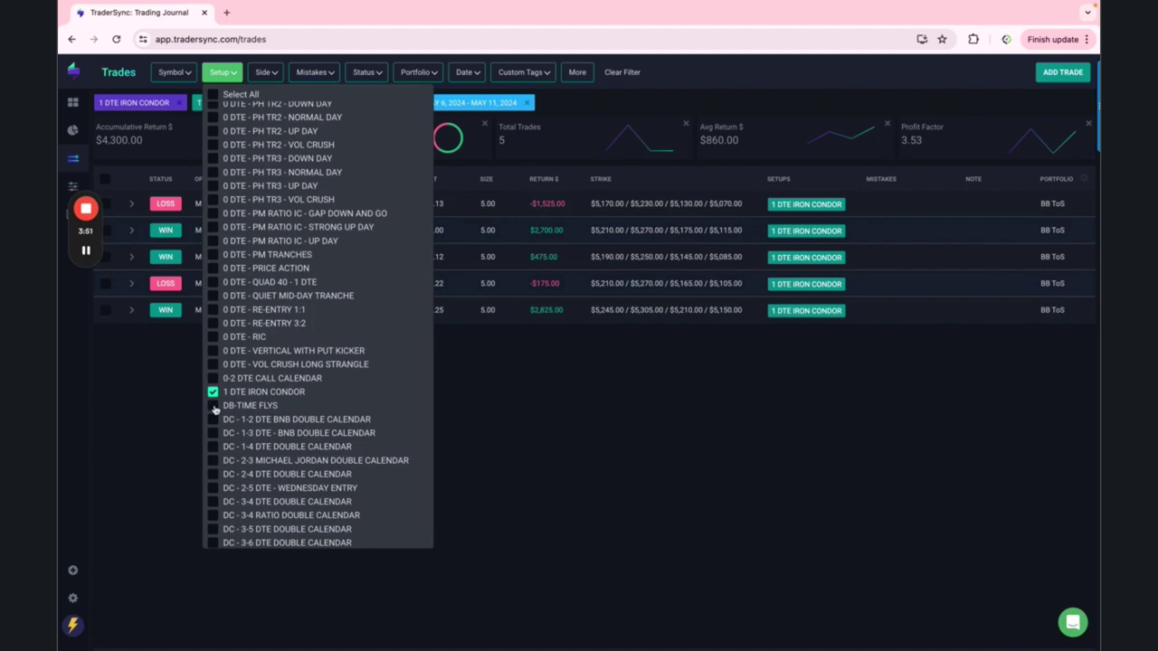
left_click(214, 406)
left_click(215, 393)
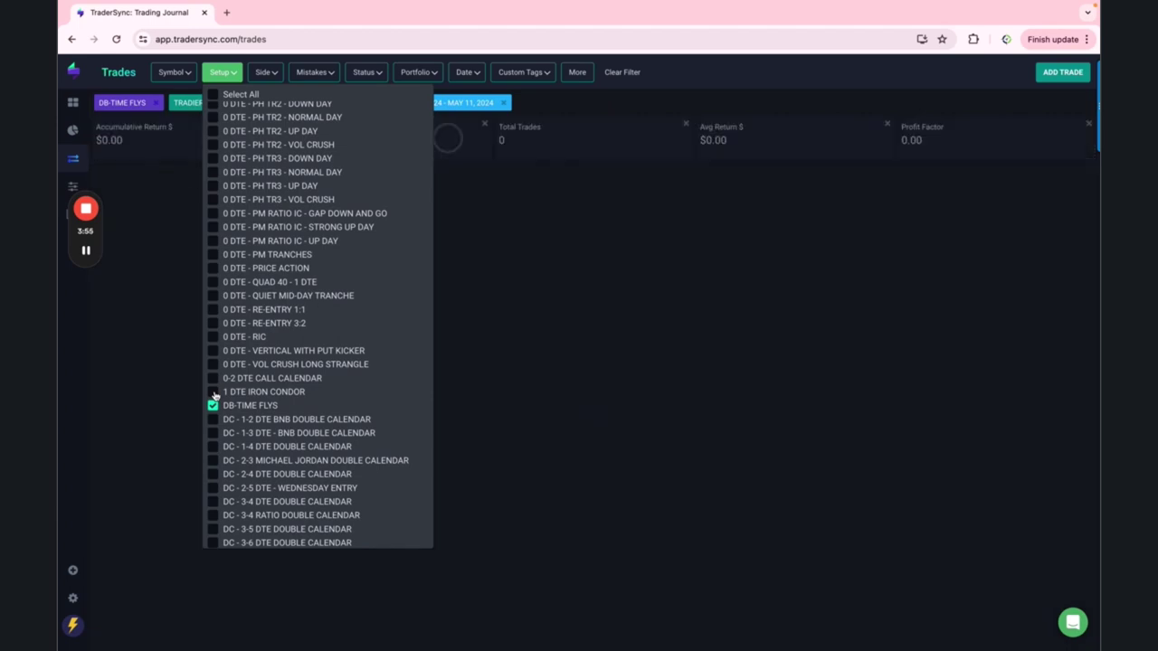
Remove the ALL 0 DTE tag filter to reveal the single open SPX trade.
left_click(543, 321)
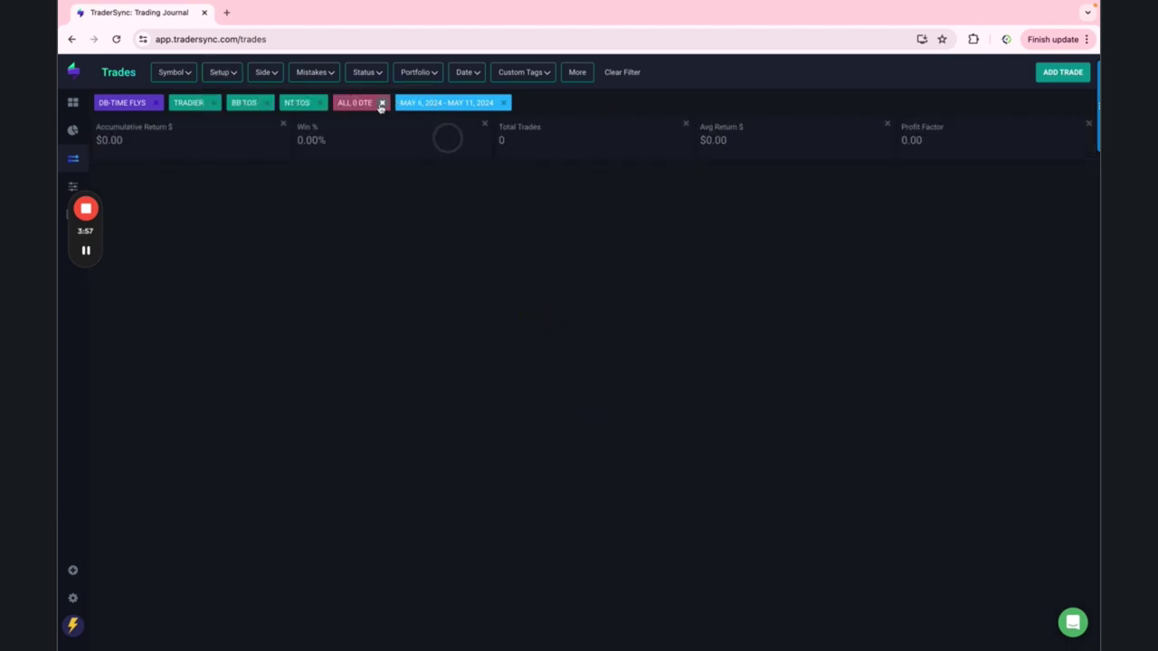
left_click(382, 103)
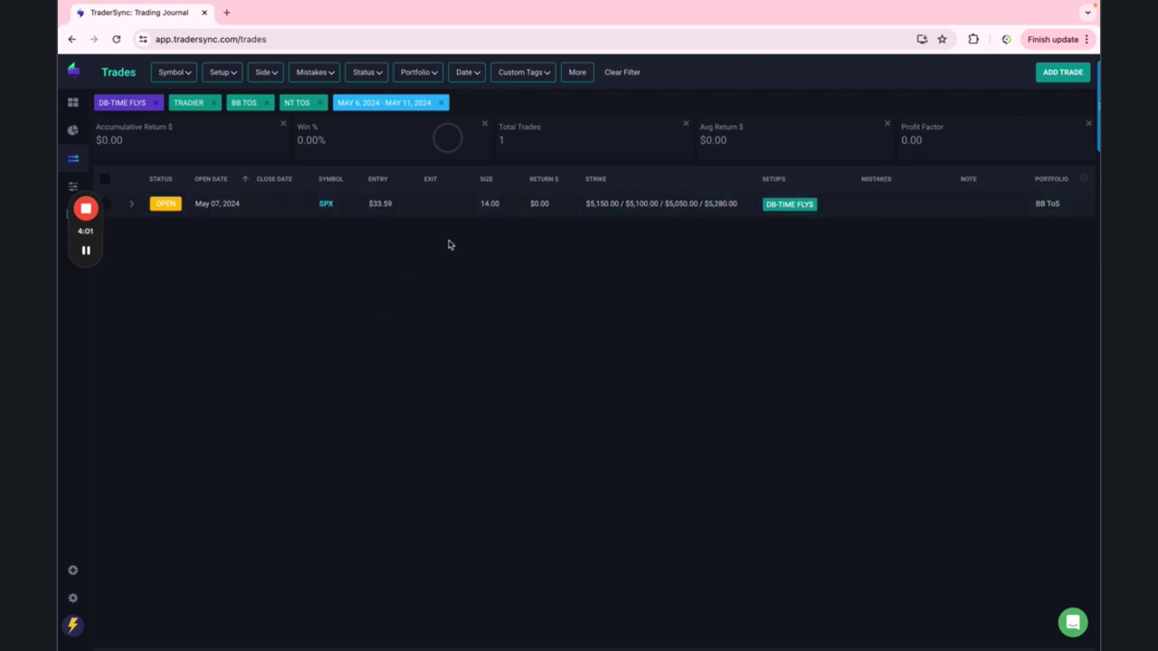
mouse_move(271, 126)
Filter by the ALL DYNAMIC CALENDARS tag and drop the DB-TIME FLYS setup, showing 18 trades.
left_click(514, 72)
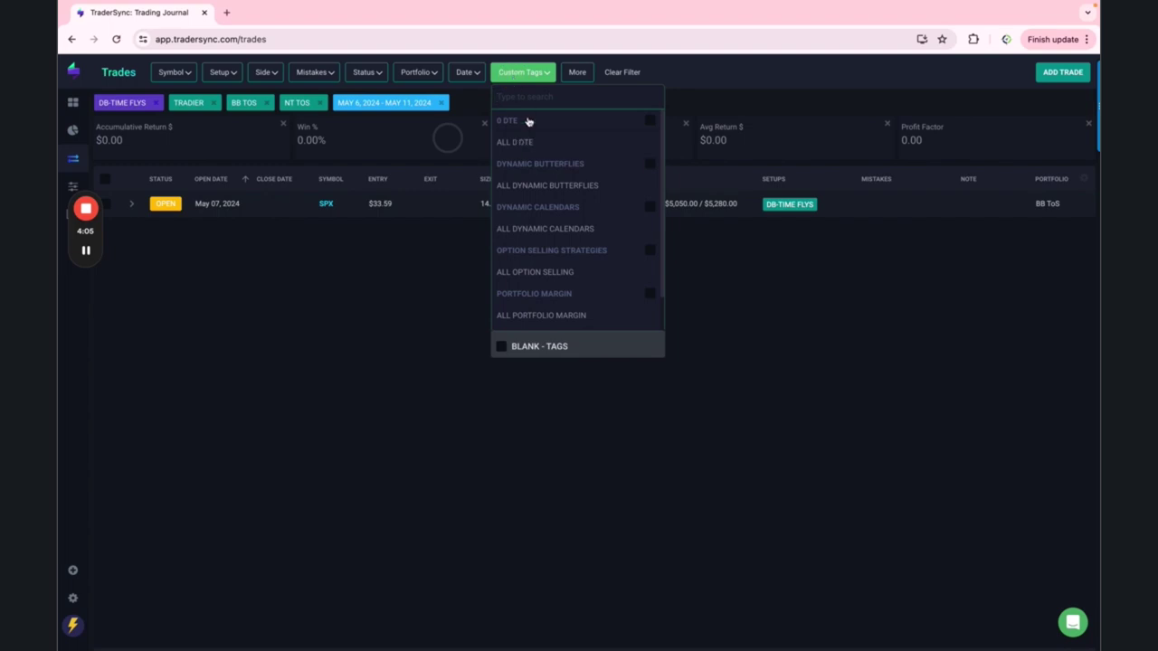
left_click(534, 205)
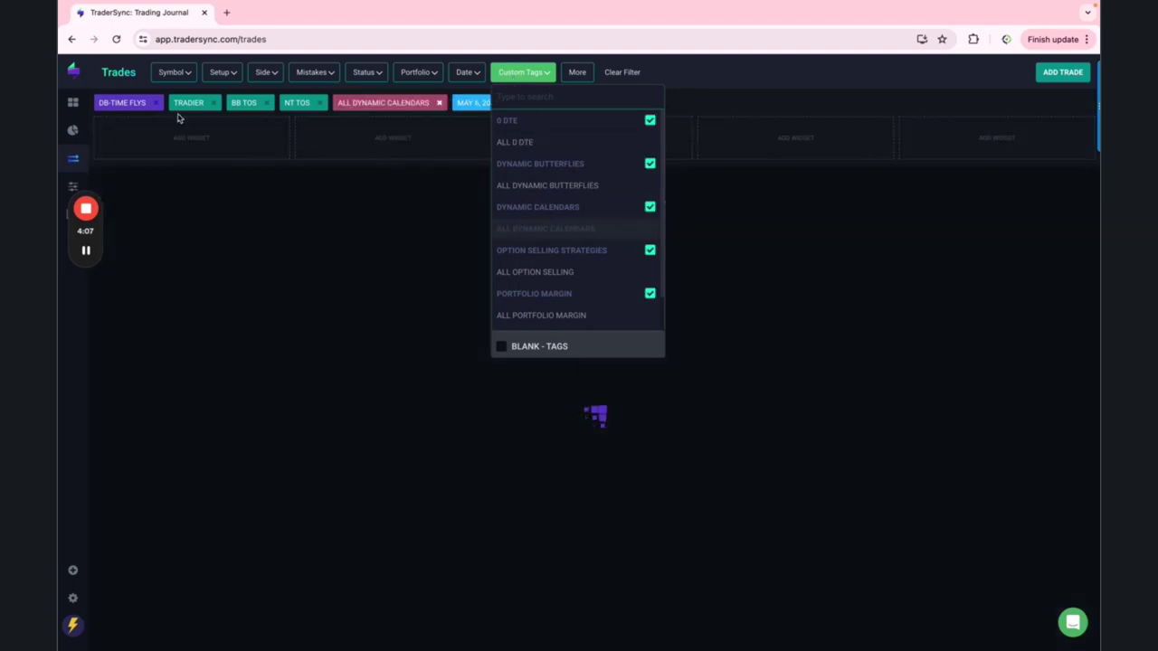
left_click(154, 103)
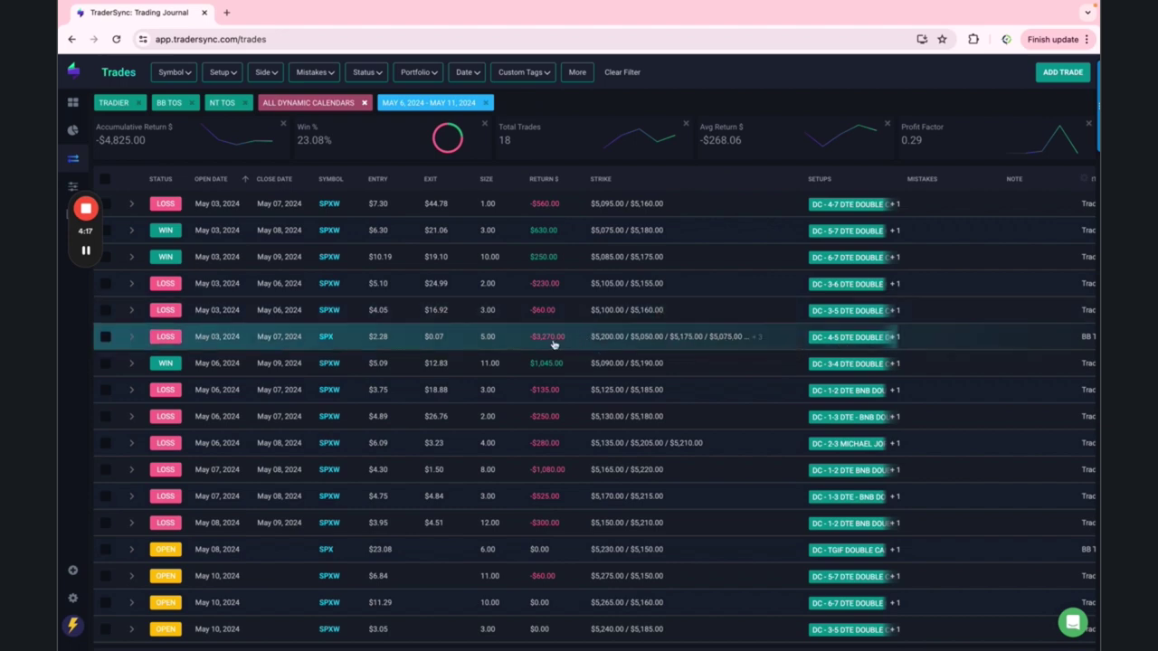
scroll(552, 378, "down", 1)
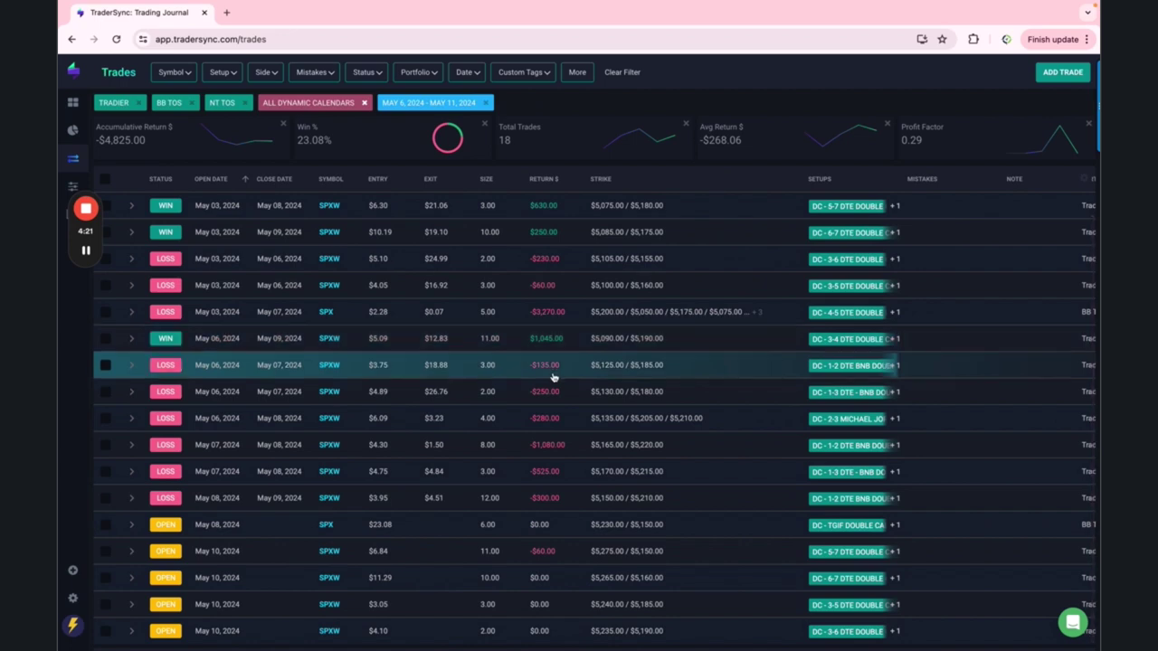
scroll(538, 441, "up", 1)
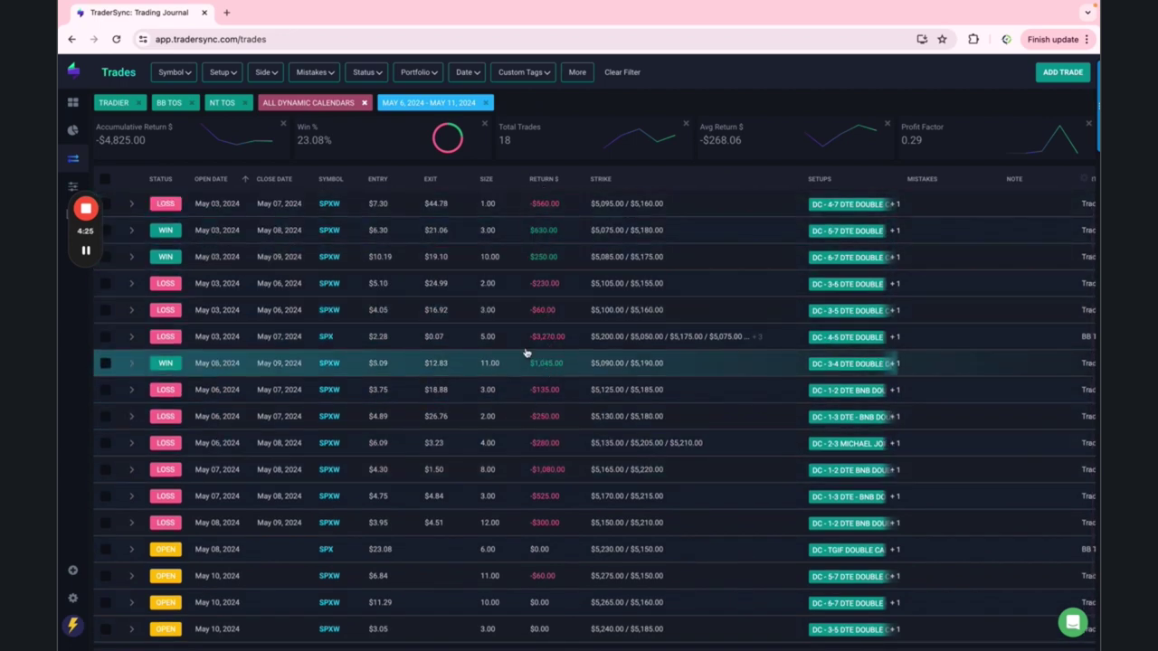
left_click(237, 76)
scroll(314, 407, "down", 5)
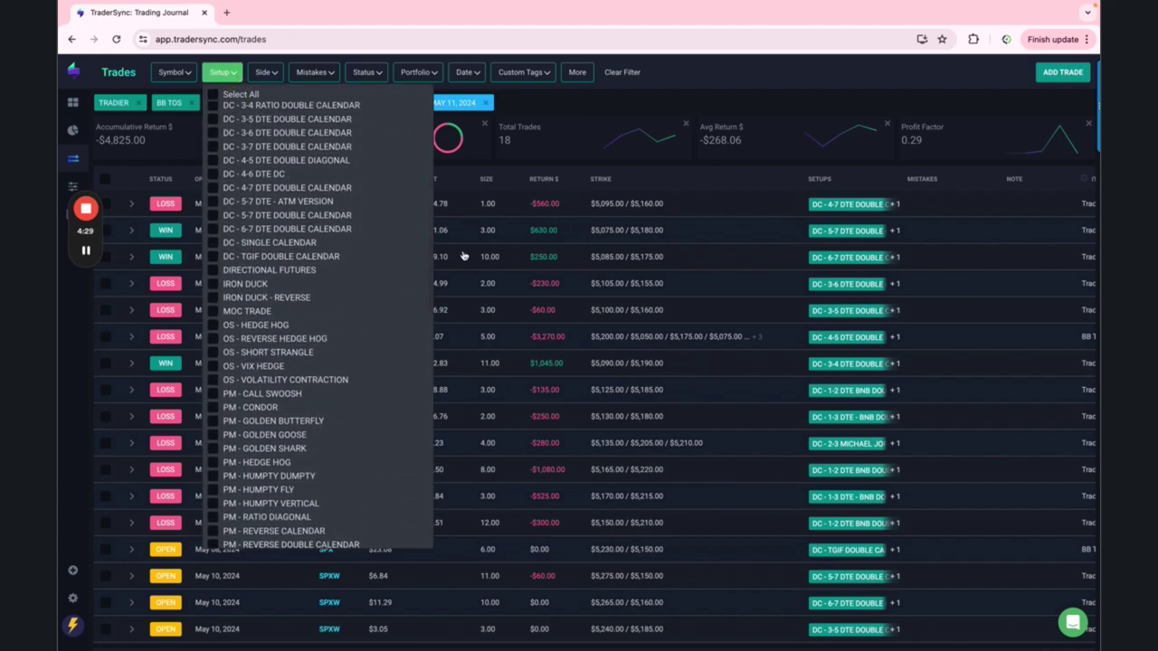
Filter to the IRON DUCK setup, remove the ALL DYNAMIC CALENDARS tag, and reload the page.
left_click(545, 97)
left_click(528, 80)
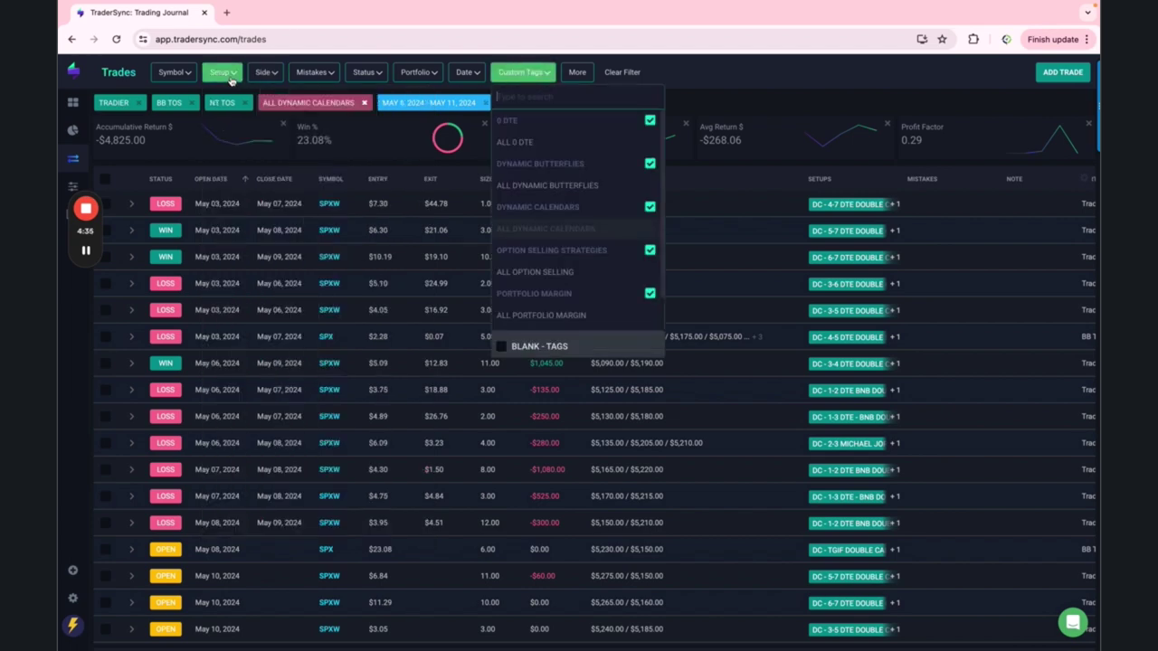
left_click(231, 81)
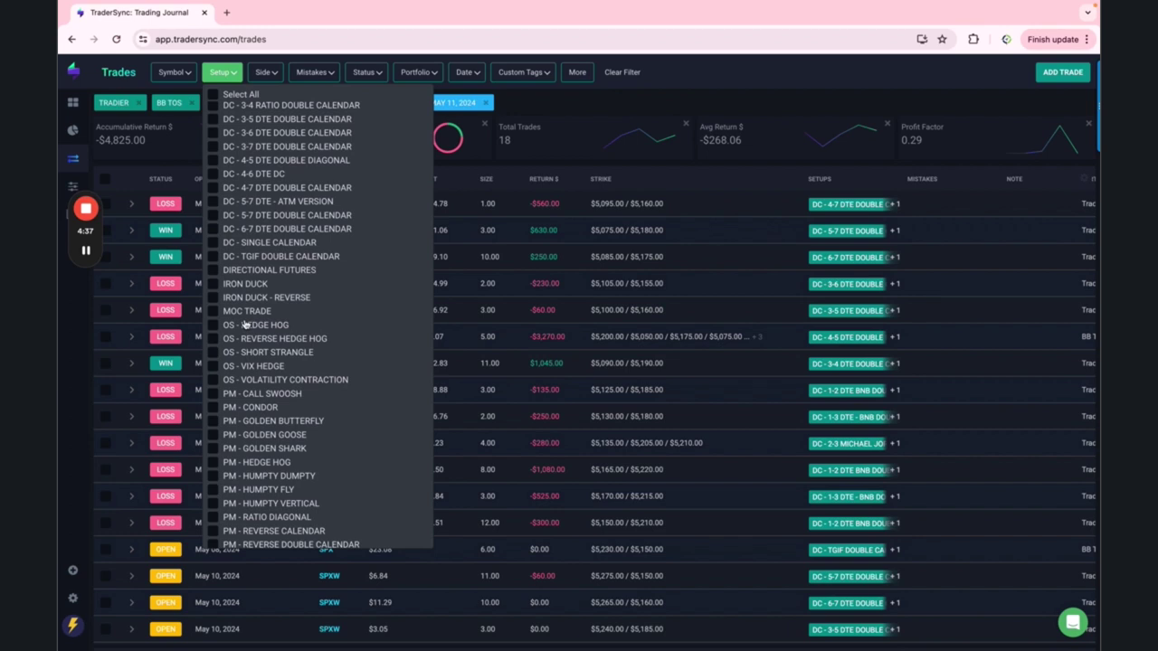
left_click(222, 287)
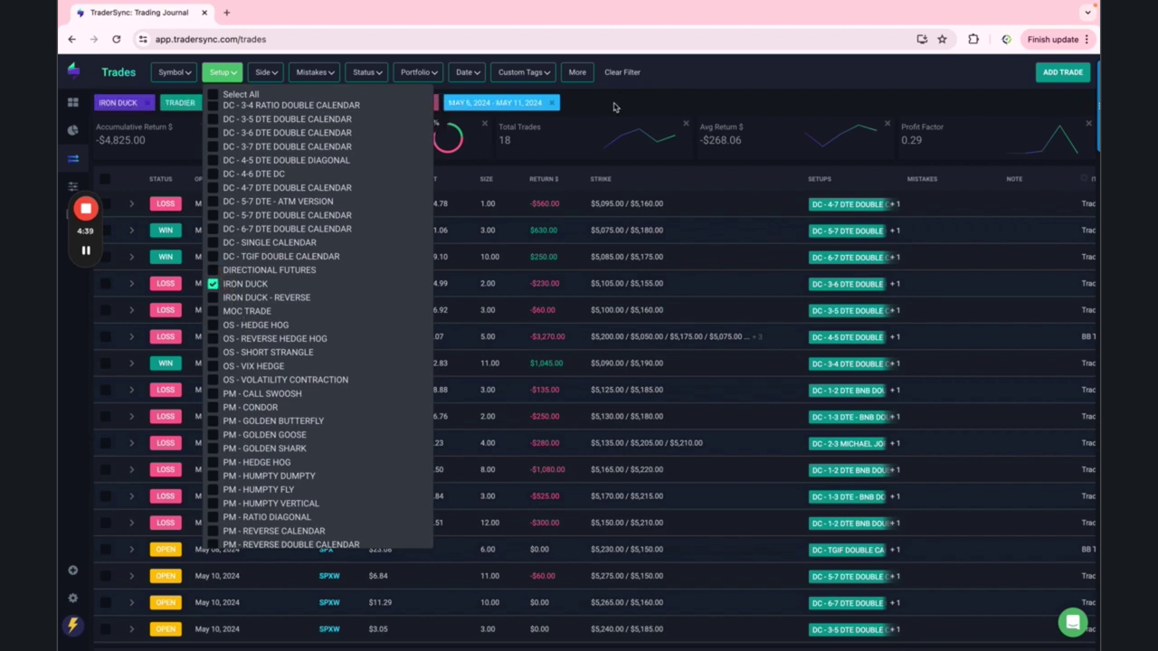
left_click(613, 107)
left_click(431, 103)
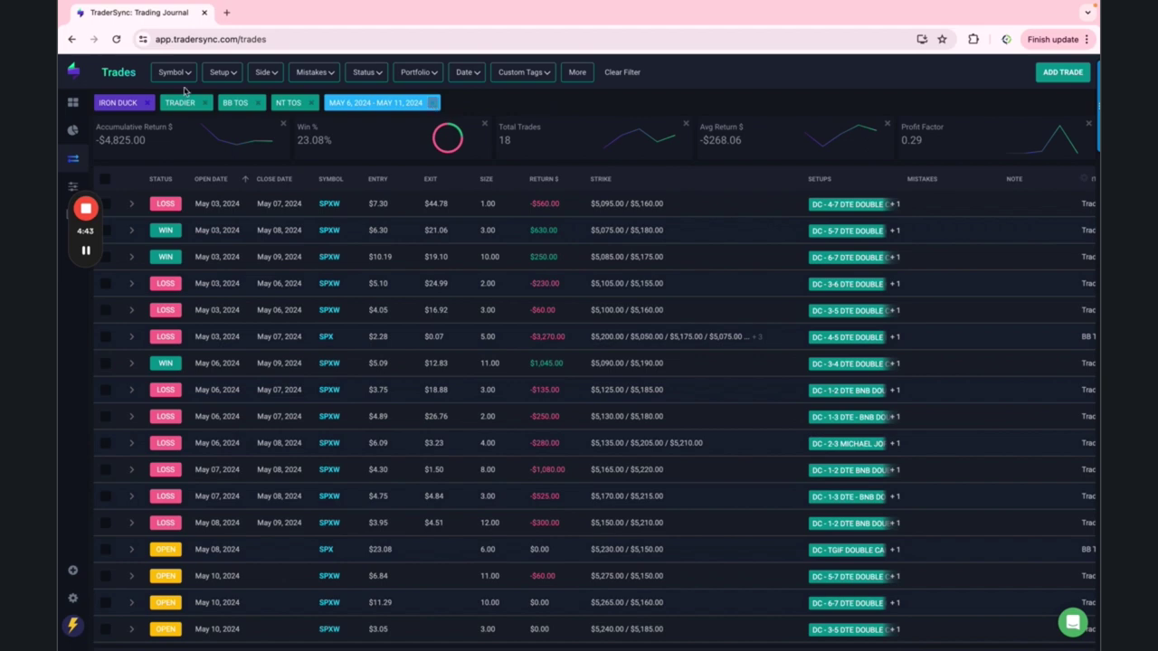
left_click(116, 38)
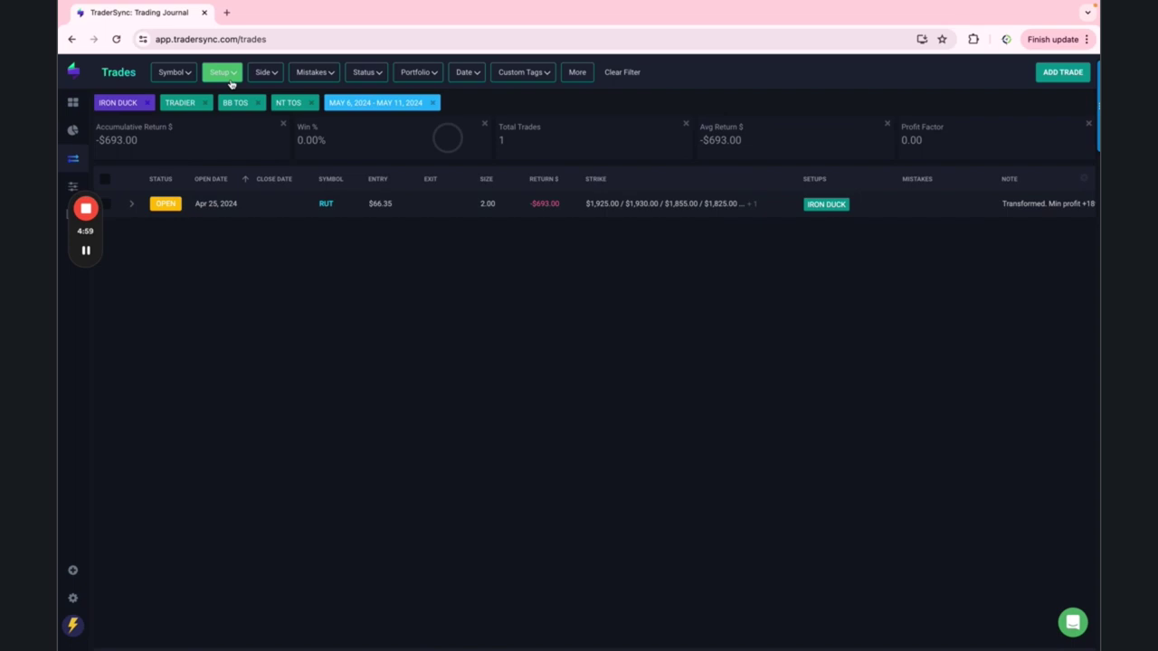
Filter trades by the ALL OPTION SELLING custom tag and drop the IRON DUCK setup filter.
left_click(232, 81)
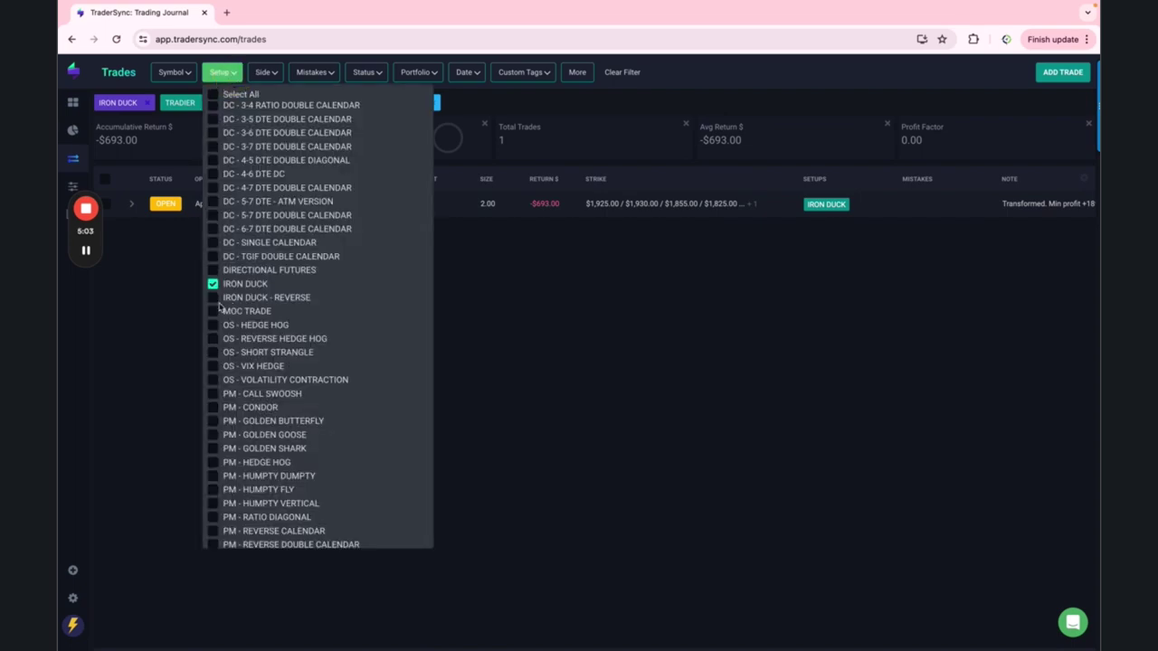
left_click(518, 77)
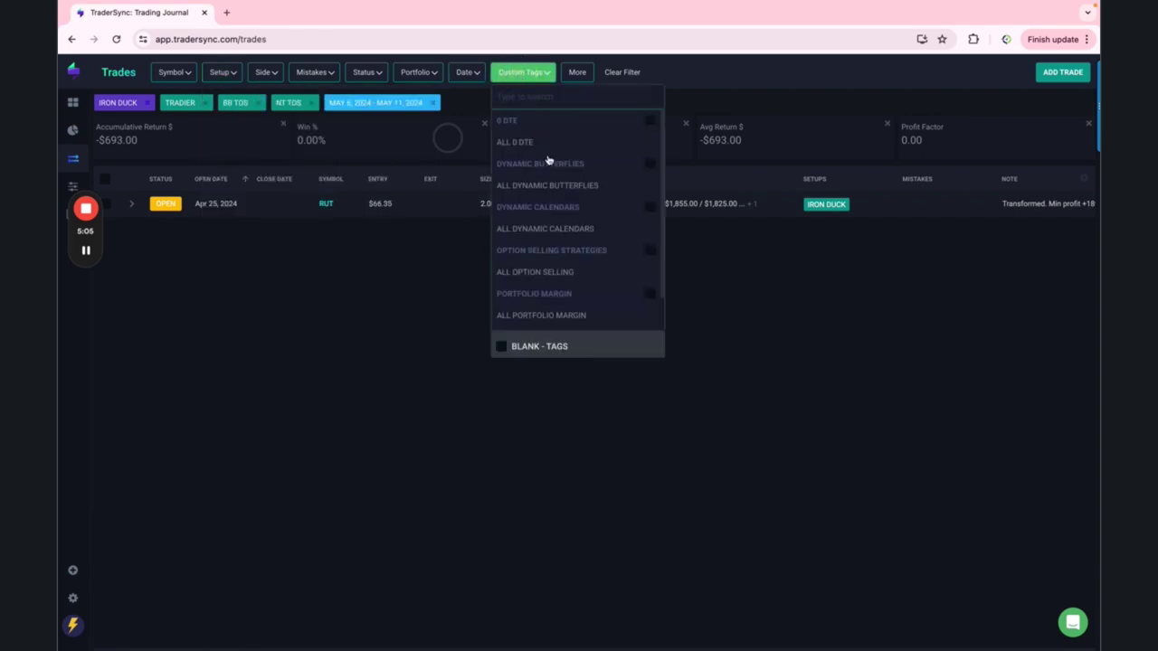
left_click(543, 271)
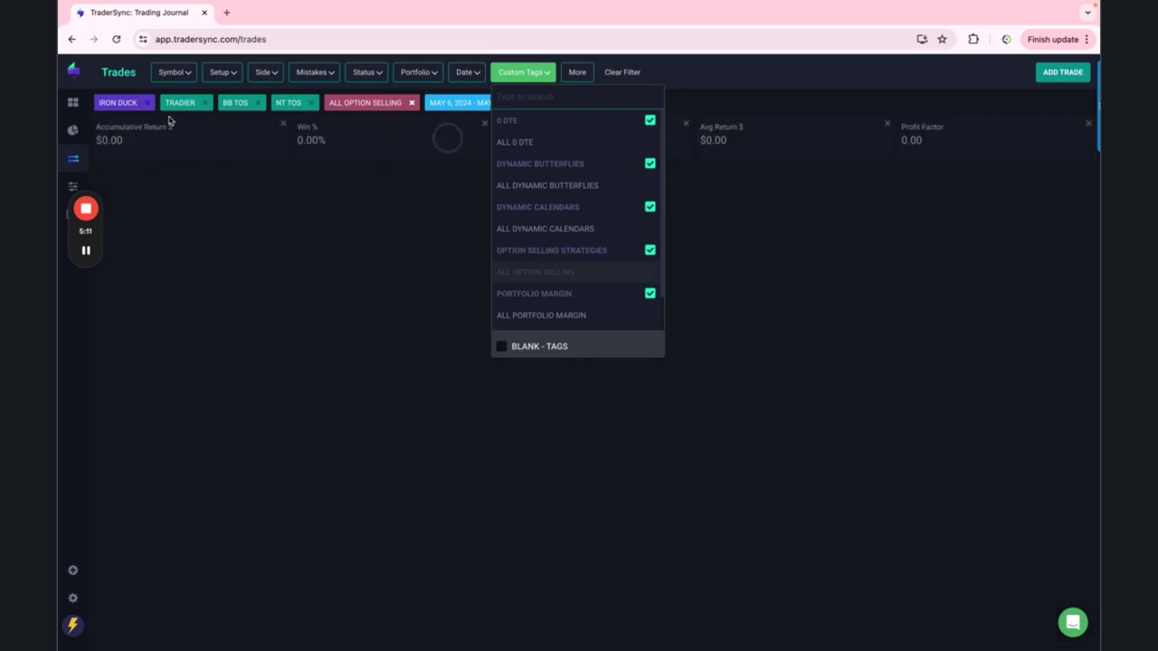
left_click(147, 103)
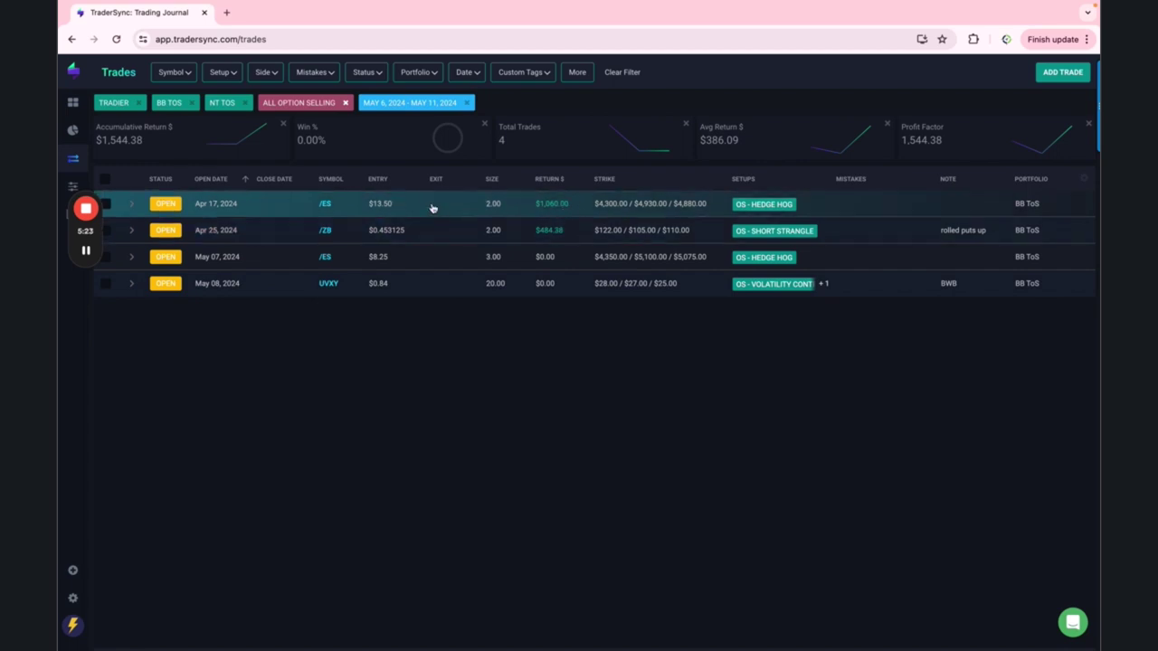
Swap the ALL OPTION SELLING tag filter for ALL PORTFOLIO MARGIN.
left_click(516, 74)
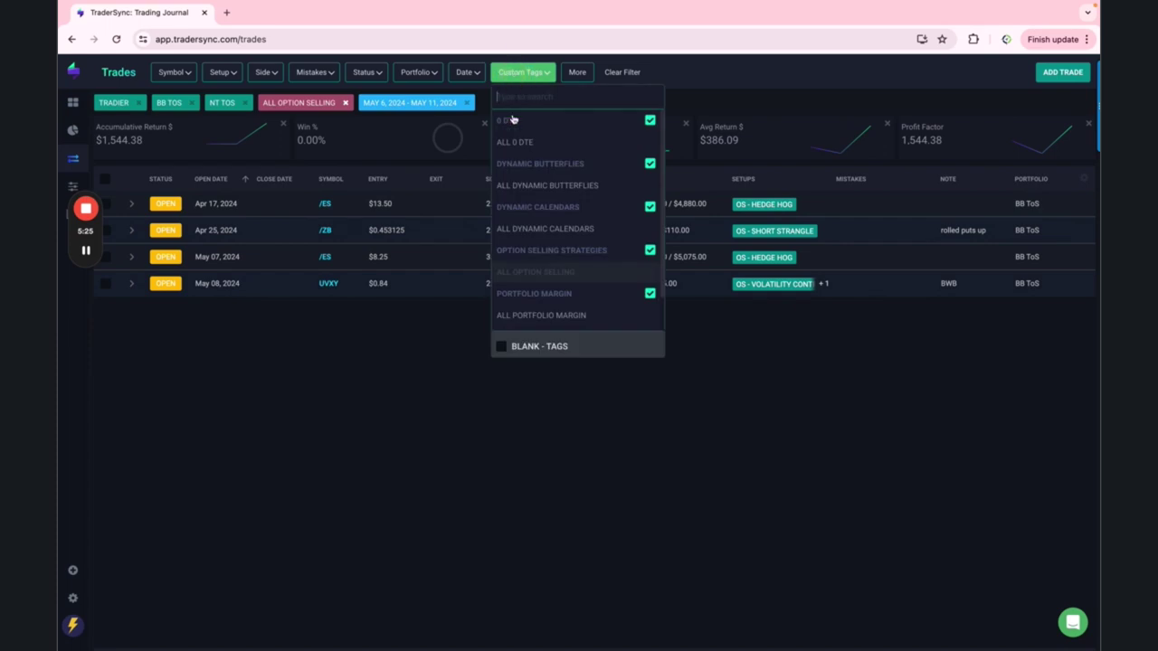
left_click(532, 294)
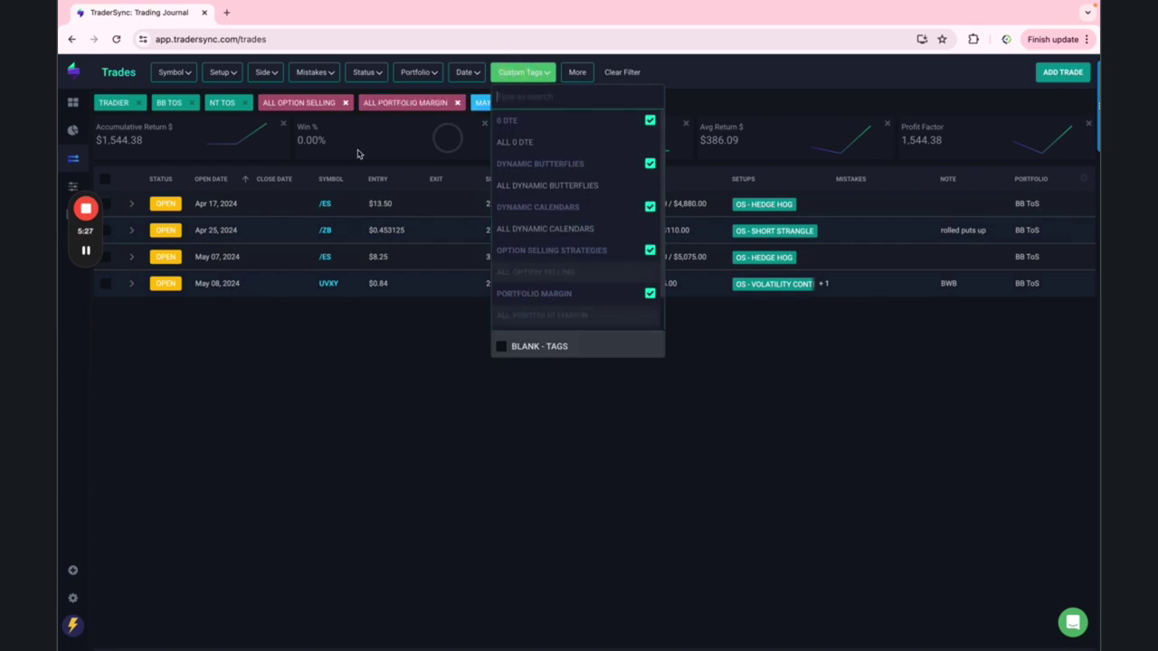
left_click(345, 108)
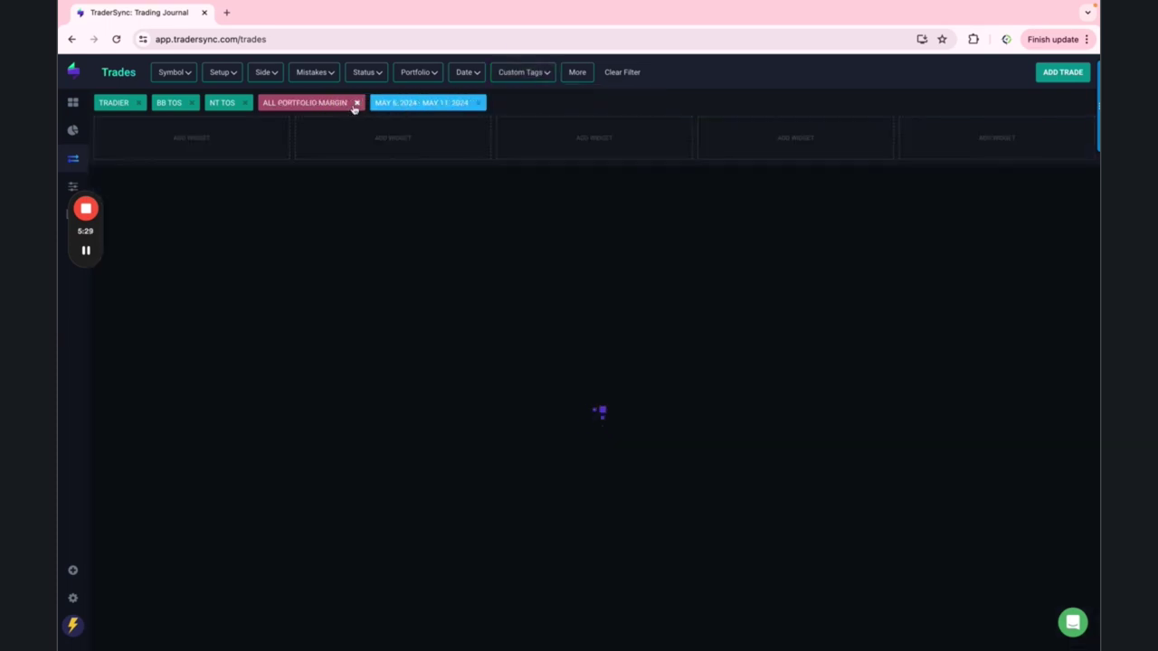